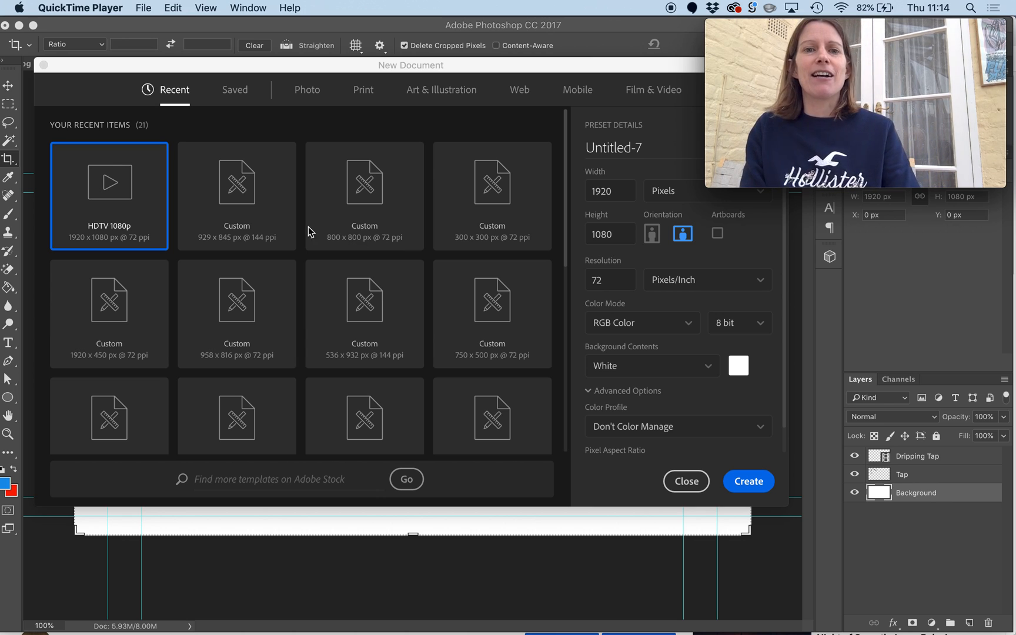
# - Create a new document from the Film & Video preset HDTV 1080p, 1920 x 1080 px at 72 ppi with white background
pyautogui.click(243, 69)
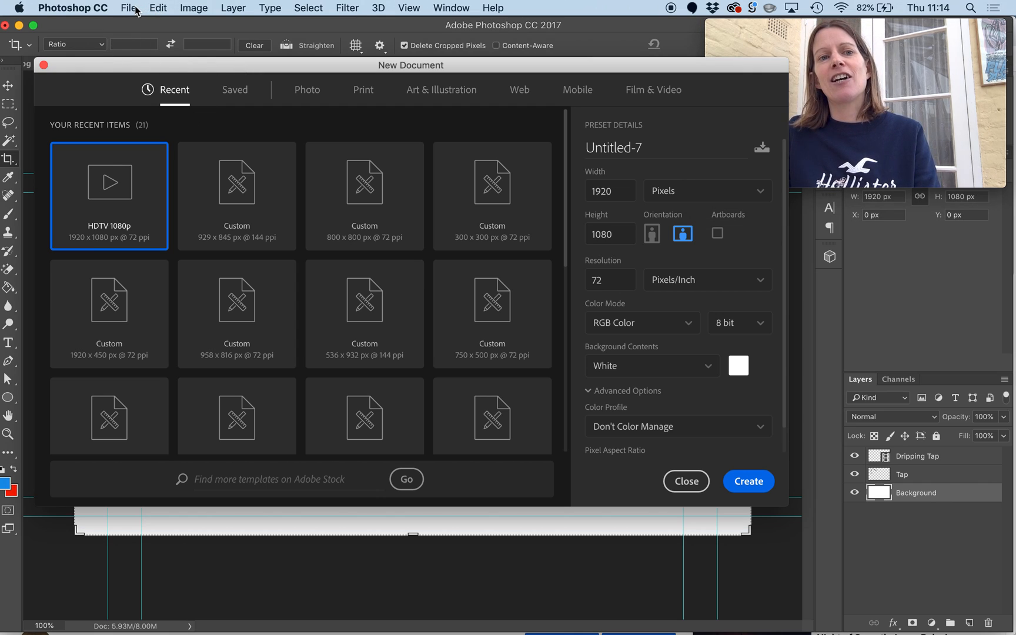
pyautogui.moveTo(151, 67)
pyautogui.mouseDown()
pyautogui.moveTo(125, 70)
pyautogui.moveTo(156, 71)
pyautogui.mouseUp()
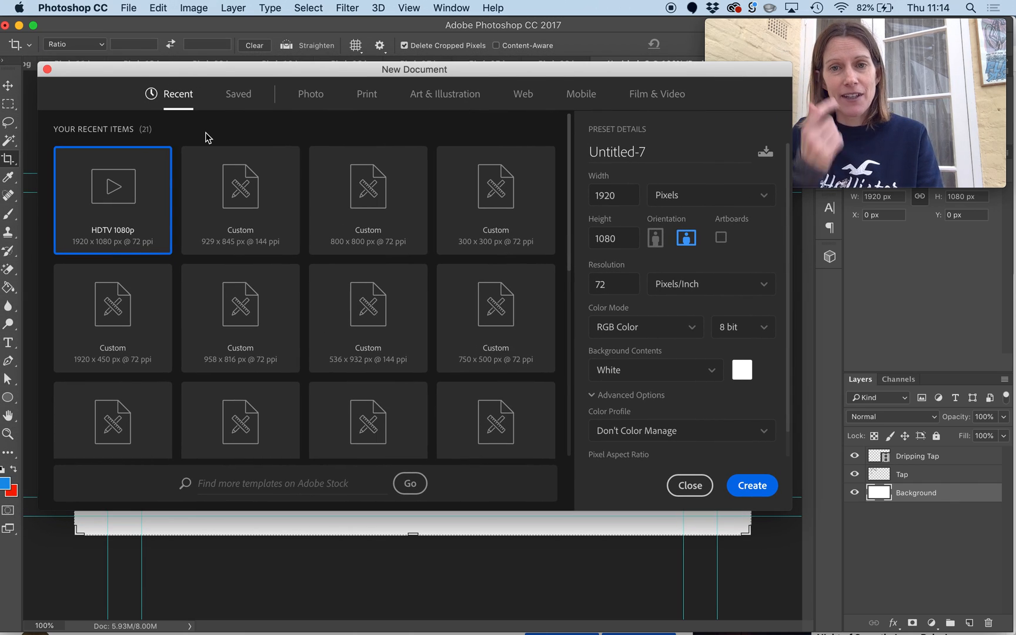
pyautogui.click(664, 97)
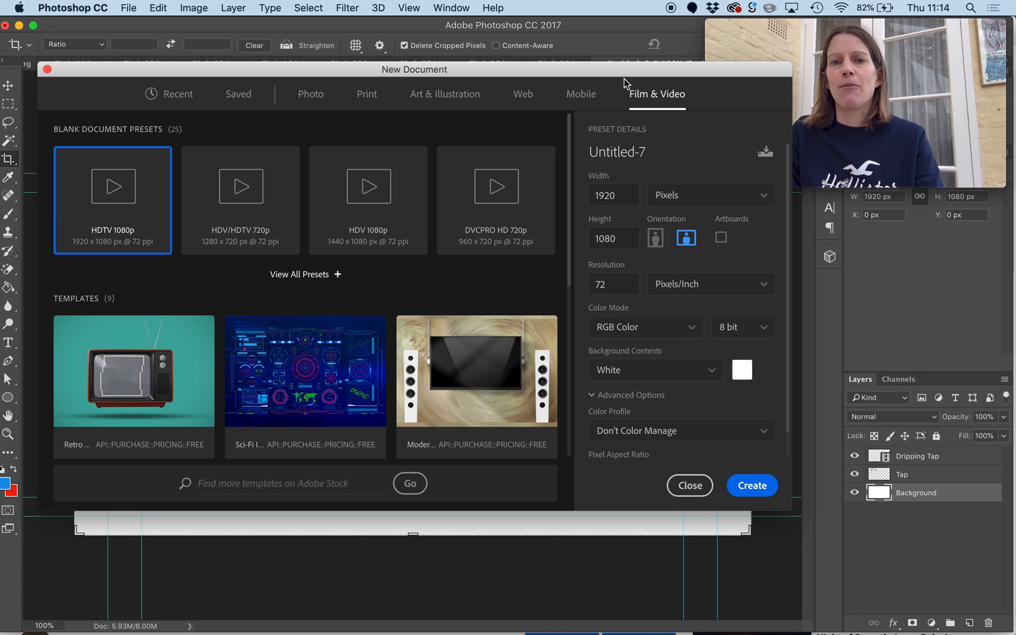
pyautogui.moveTo(615, 74); pyautogui.dragTo(586, 70)
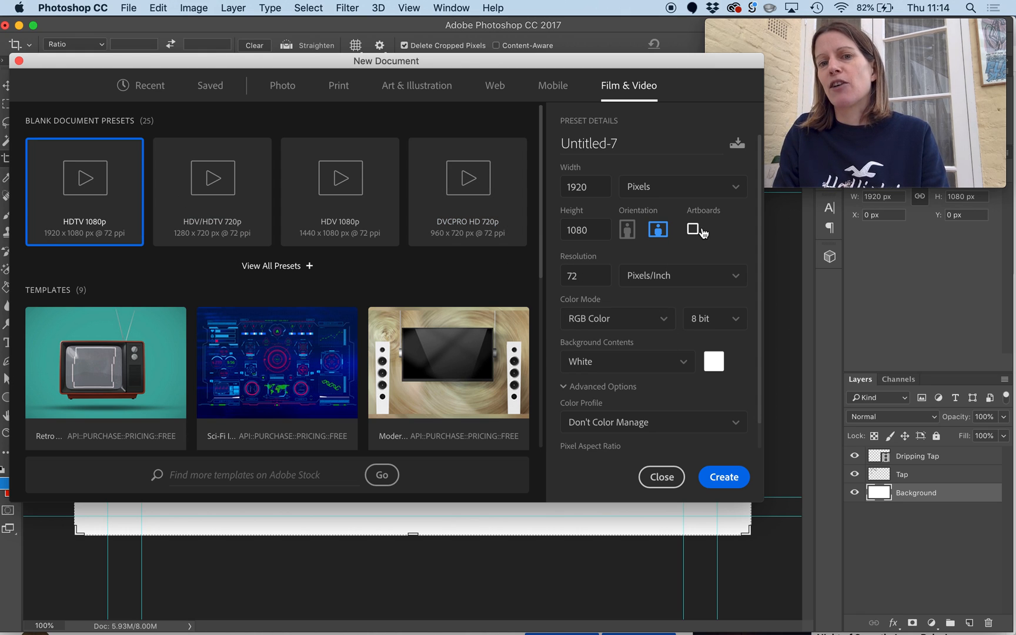
pyautogui.click(724, 477)
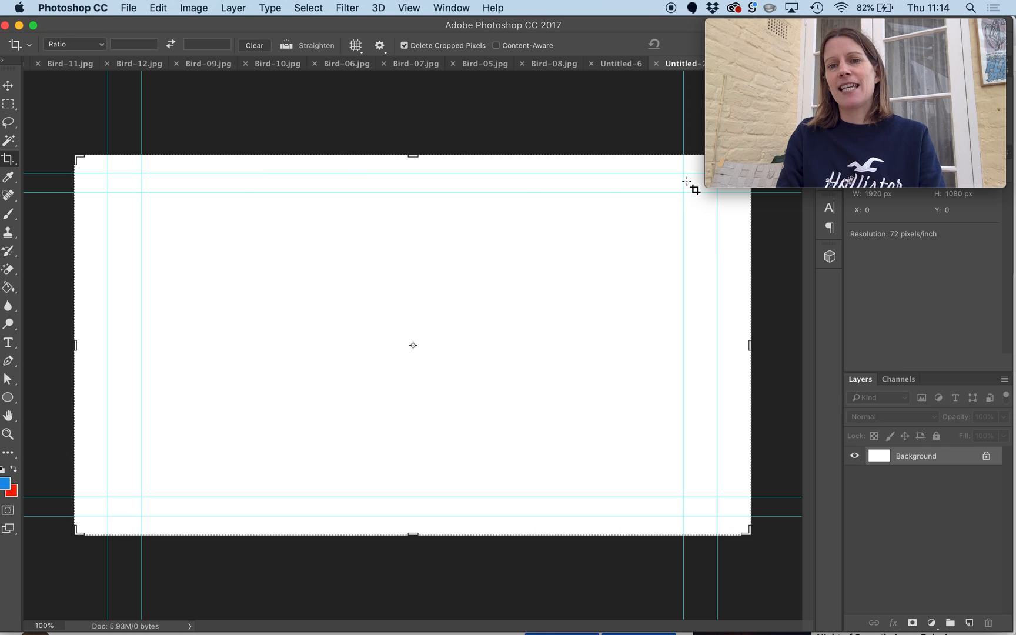
# - Convert the locked Background into a regular layer, keeping the name Layer 0
pyautogui.click(8, 86)
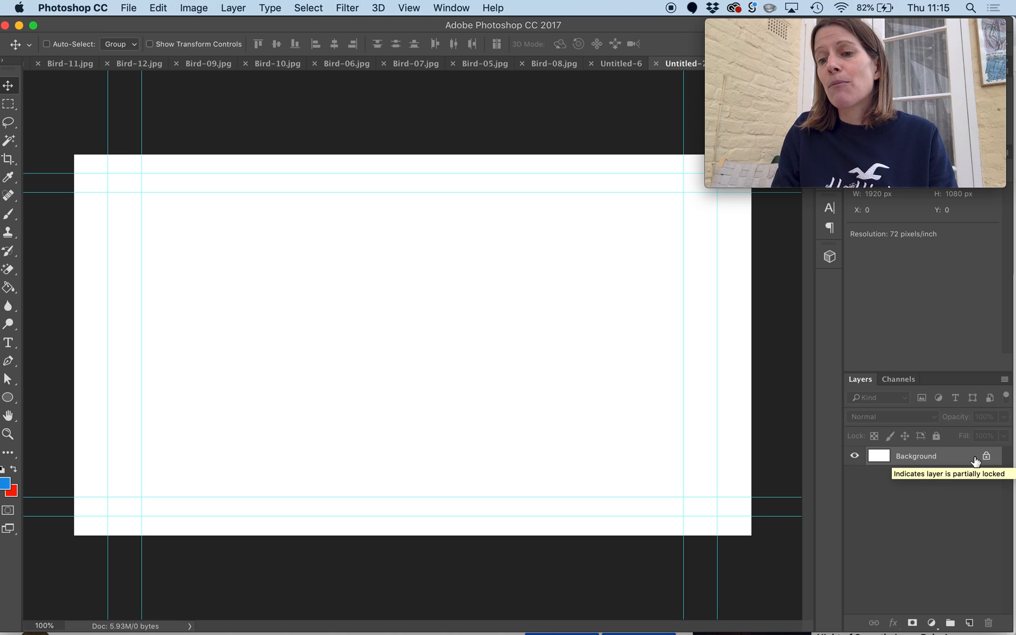
pyautogui.doubleClick(940, 463)
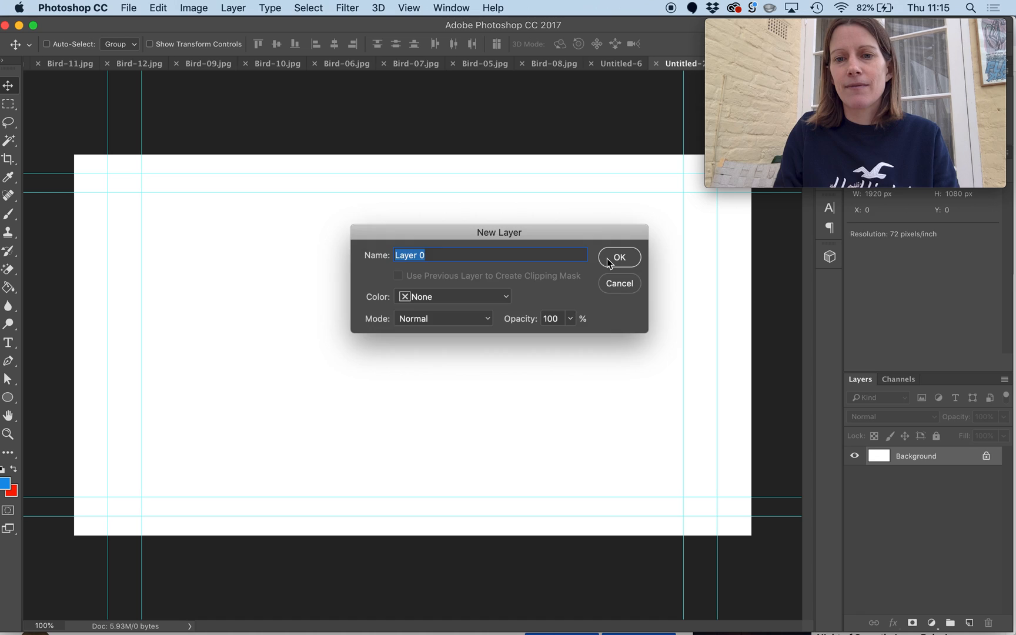
pyautogui.click(617, 258)
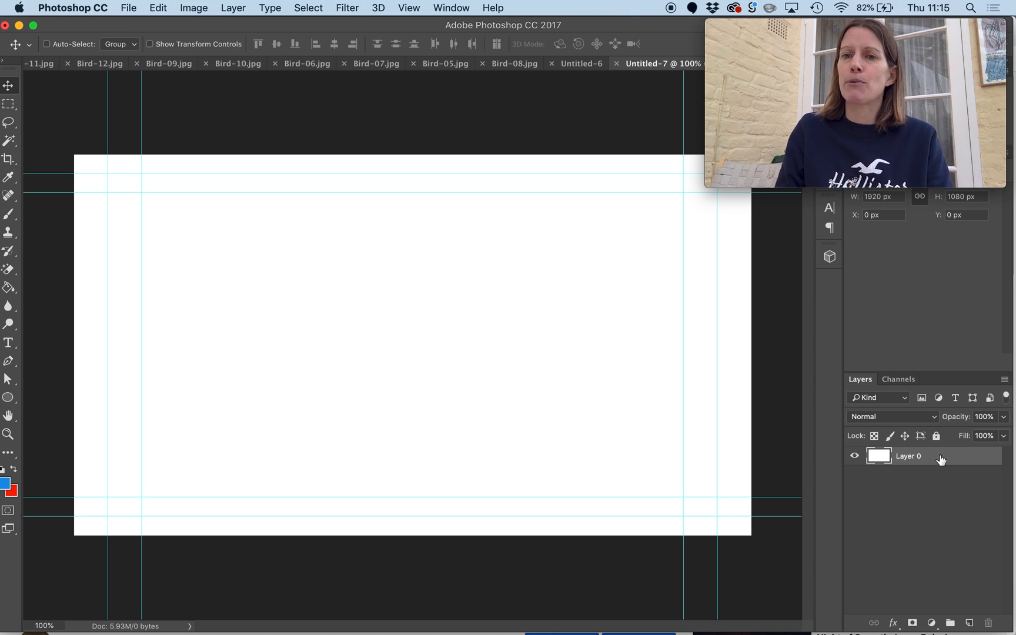
# - Show the Timeline and create a video timeline for the document
pyautogui.click(451, 8)
pyautogui.click(480, 456)
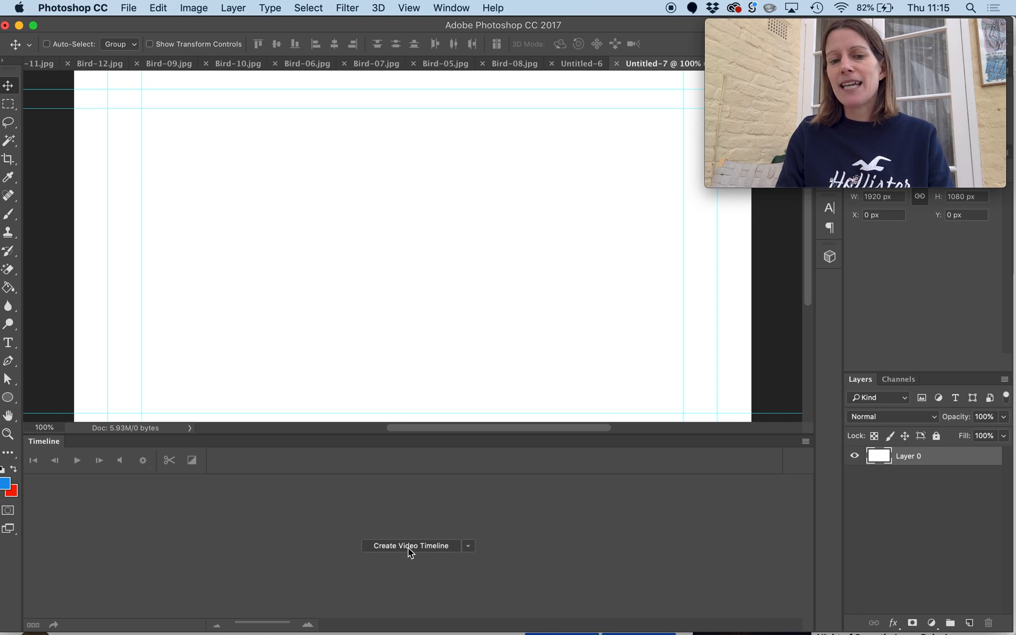
pyautogui.click(469, 546)
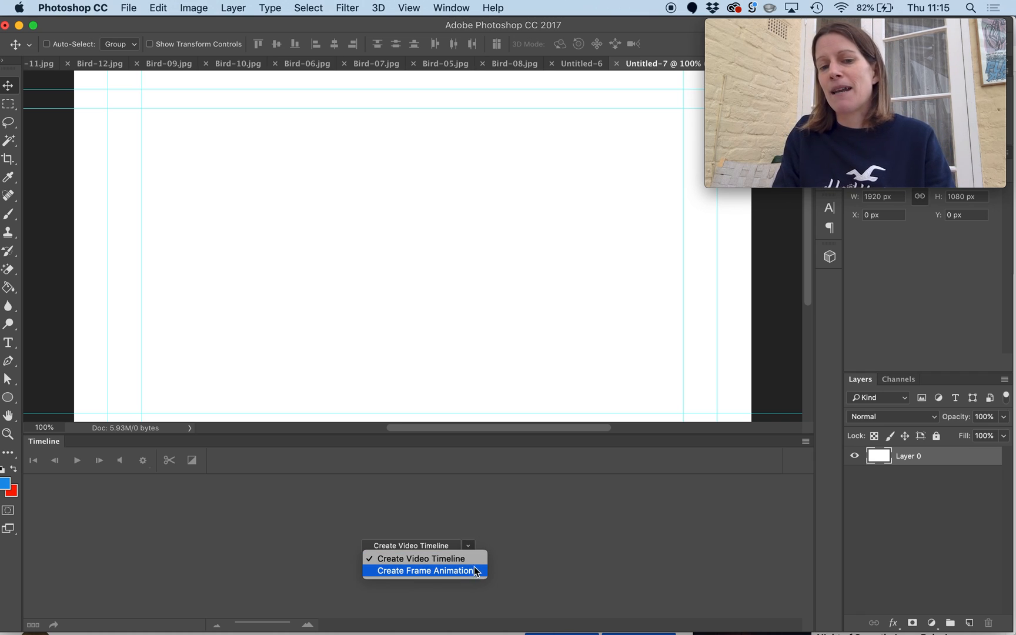
pyautogui.click(471, 547)
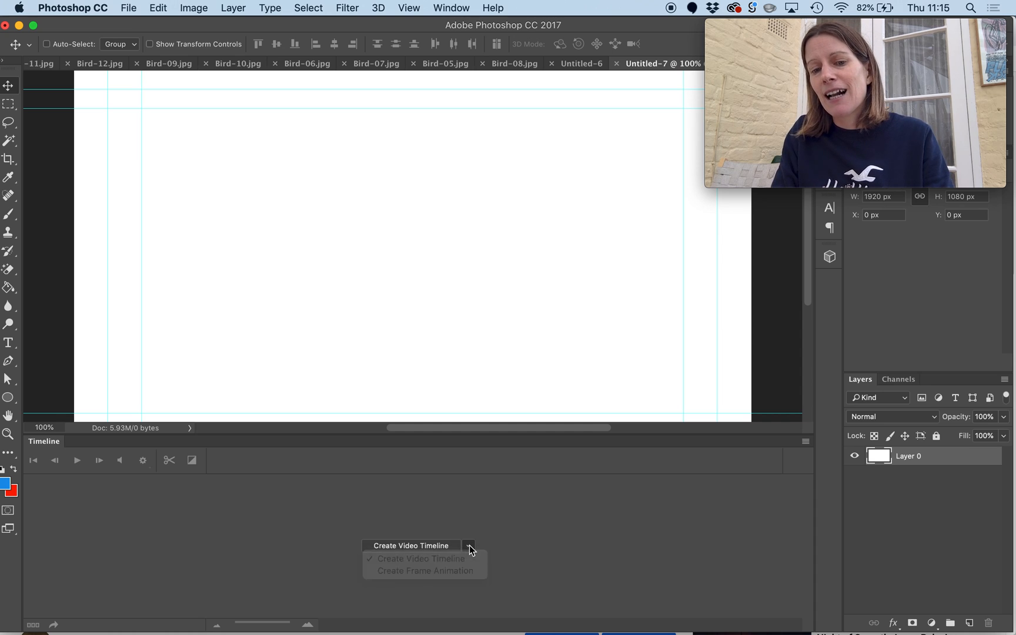
pyautogui.click(439, 547)
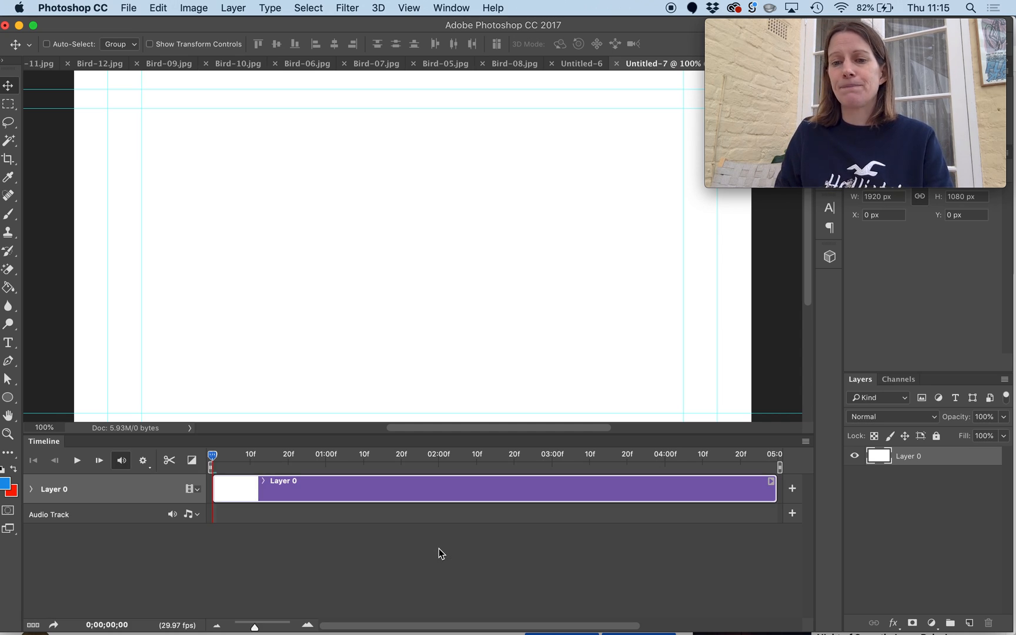
# - Extend the Layer 0 clip to just past 8 seconds on the timeline and rename the layer "background"
pyautogui.moveTo(255, 627); pyautogui.dragTo(246, 628)
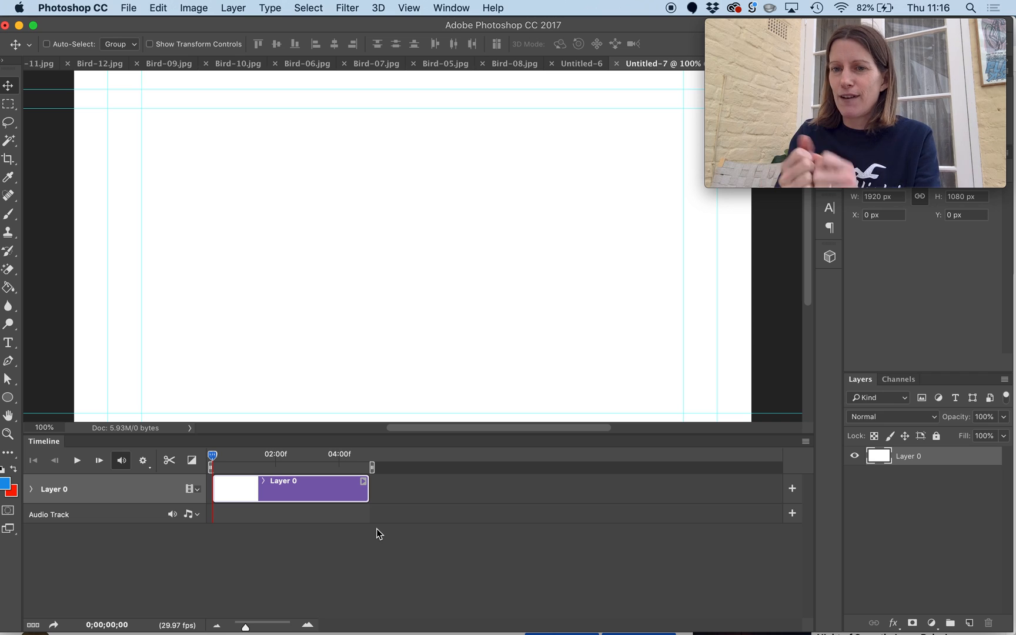
pyautogui.moveTo(368, 490); pyautogui.dragTo(478, 489)
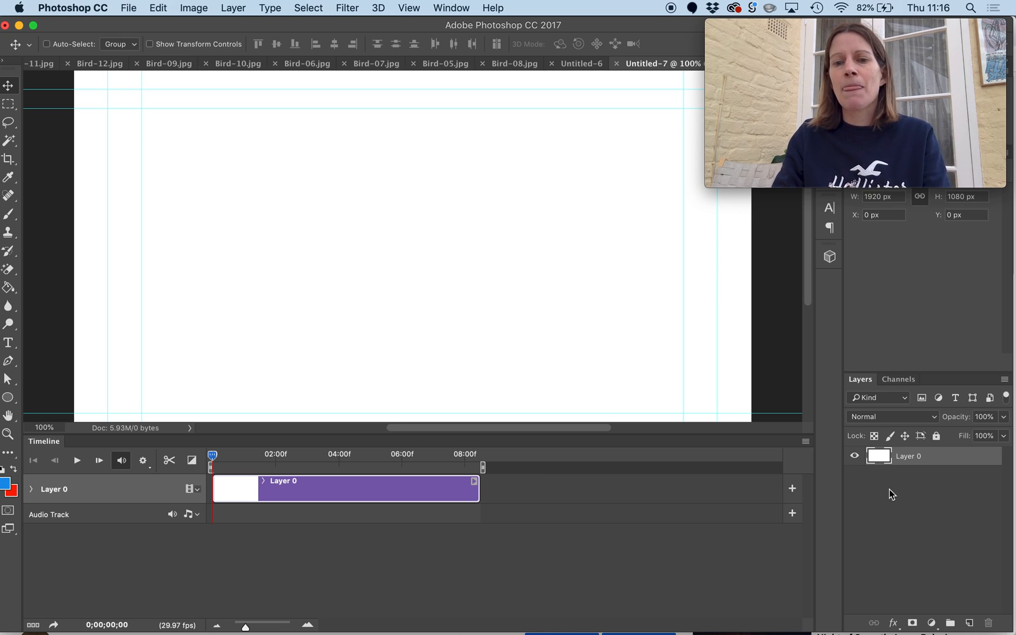
pyautogui.doubleClick(907, 457)
pyautogui.write('background')
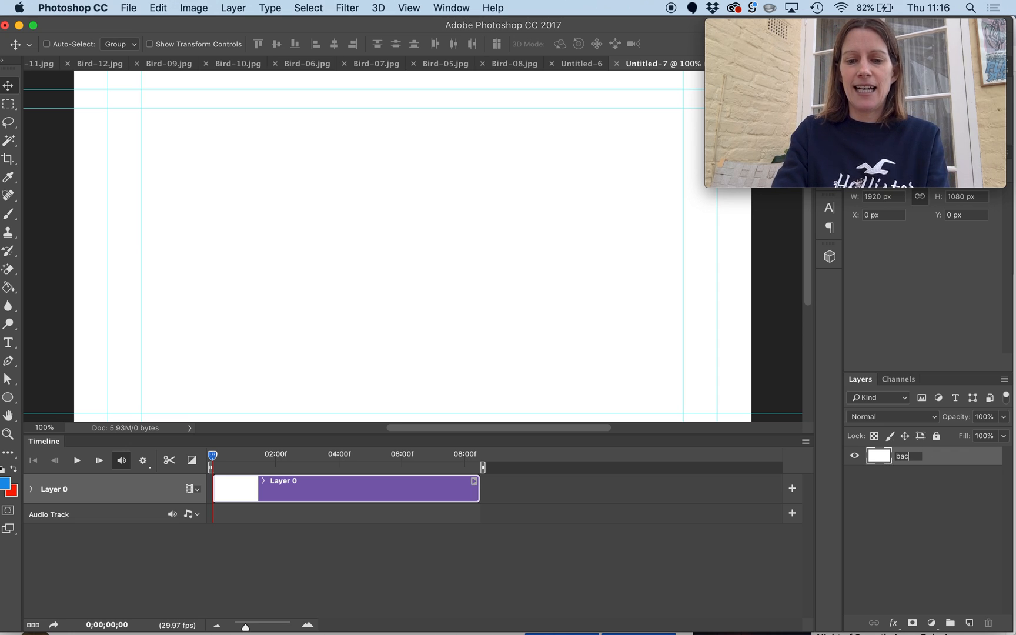
pyautogui.press('Return')
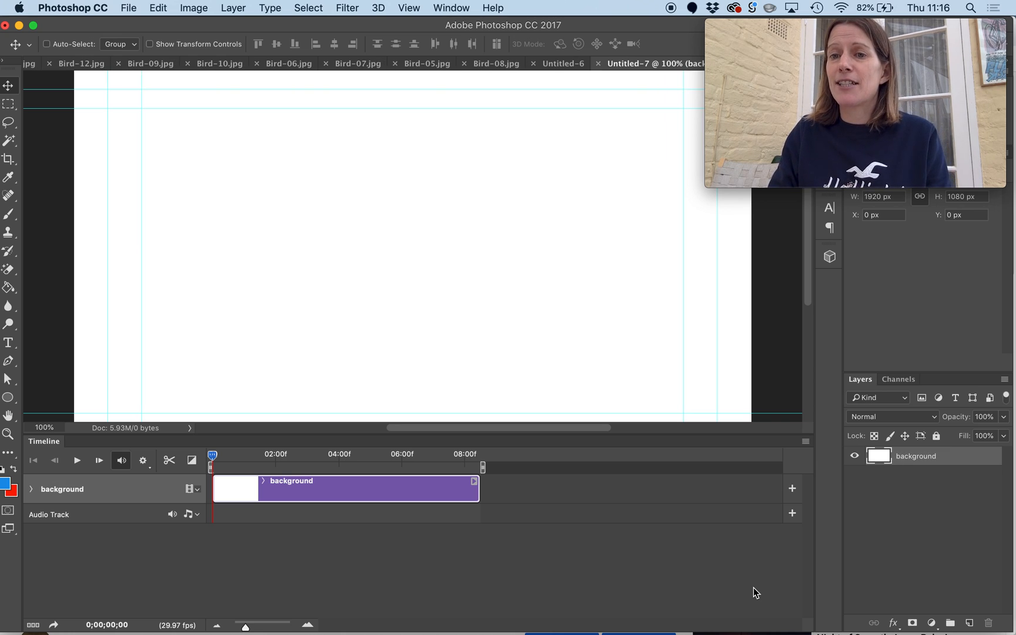
# - Add a new blank video layer above the background and name it "dripping tap"
pyautogui.click(237, 7)
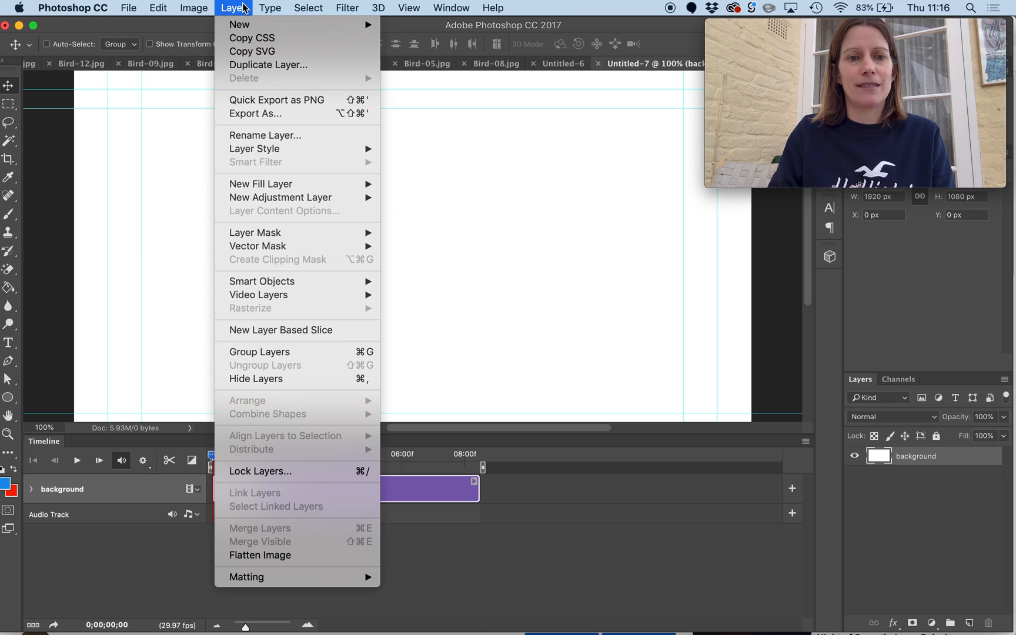
pyautogui.moveTo(277, 297)
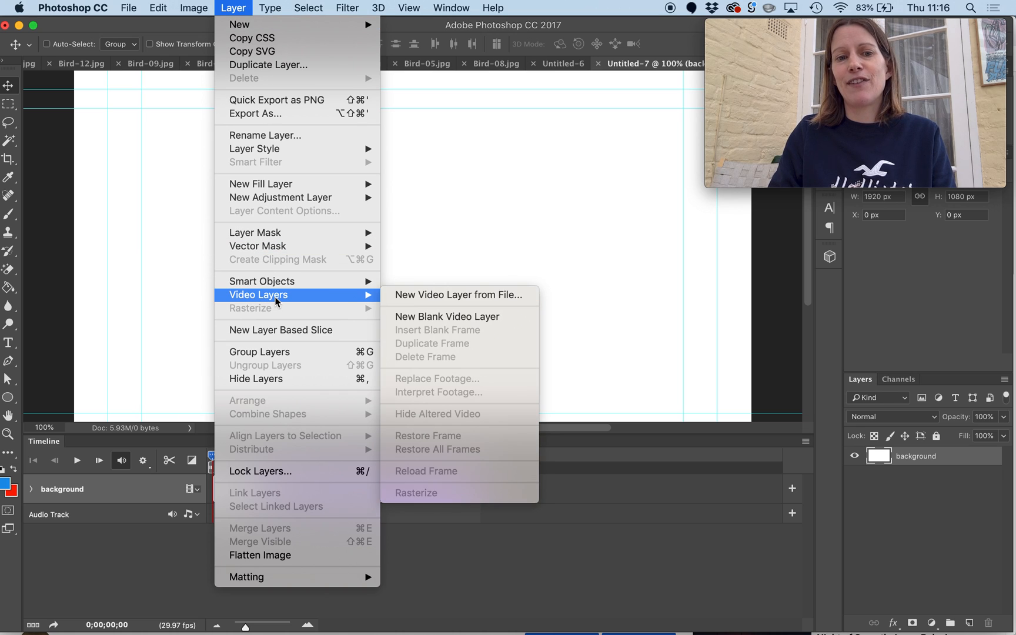
pyautogui.click(412, 318)
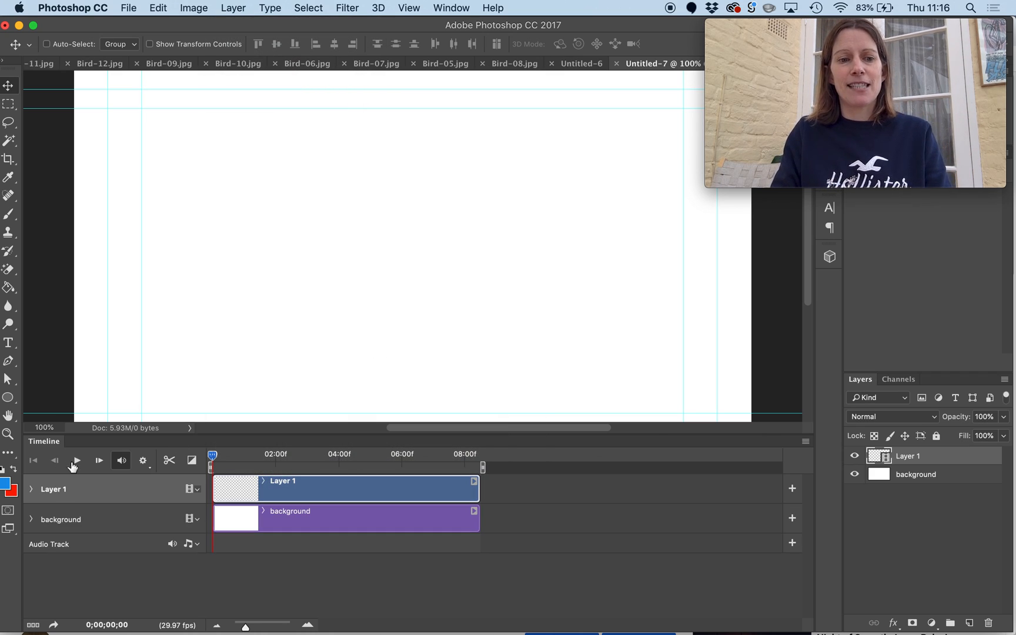
pyautogui.doubleClick(908, 458)
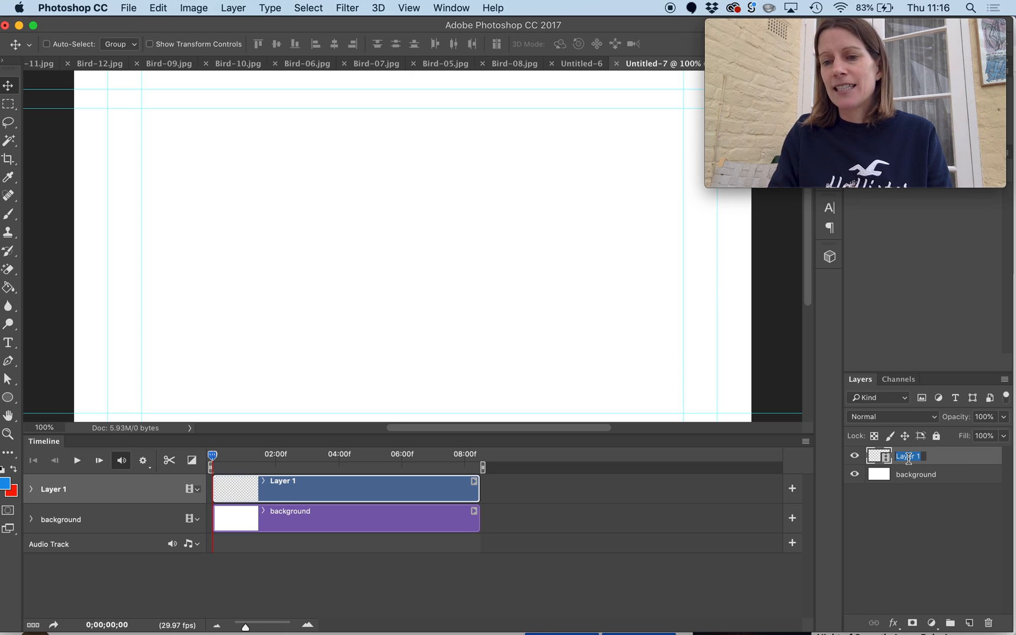
pyautogui.write('dripp')
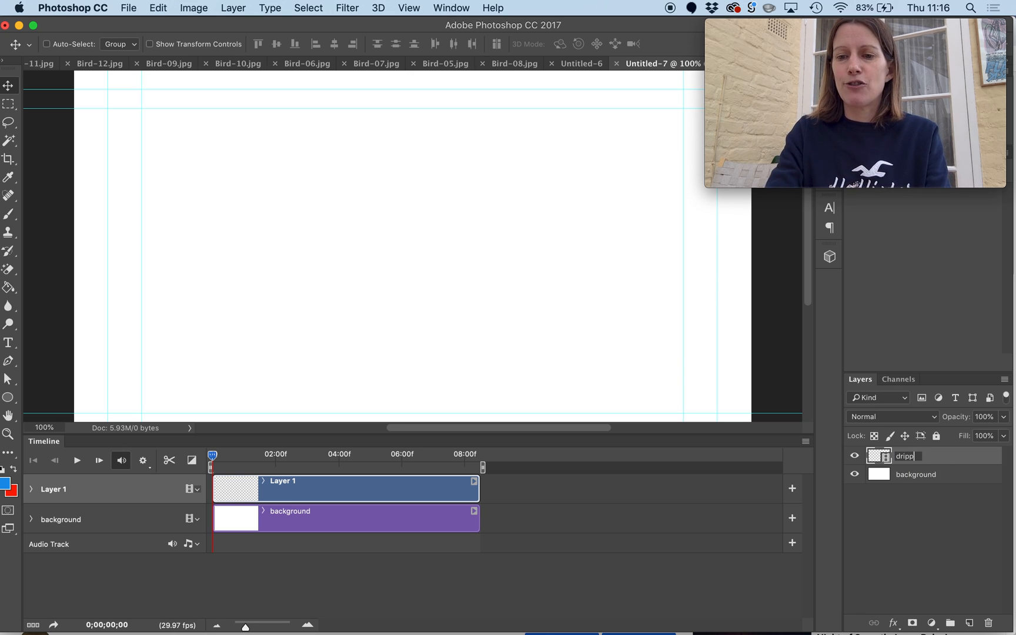
pyautogui.write('ing tap')
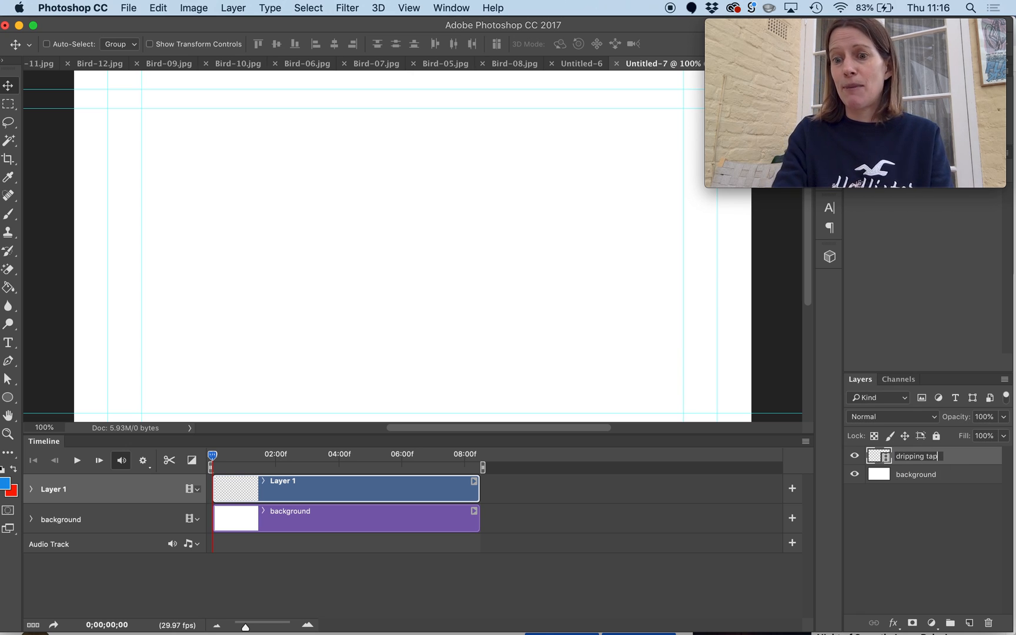
pyautogui.press('Return')
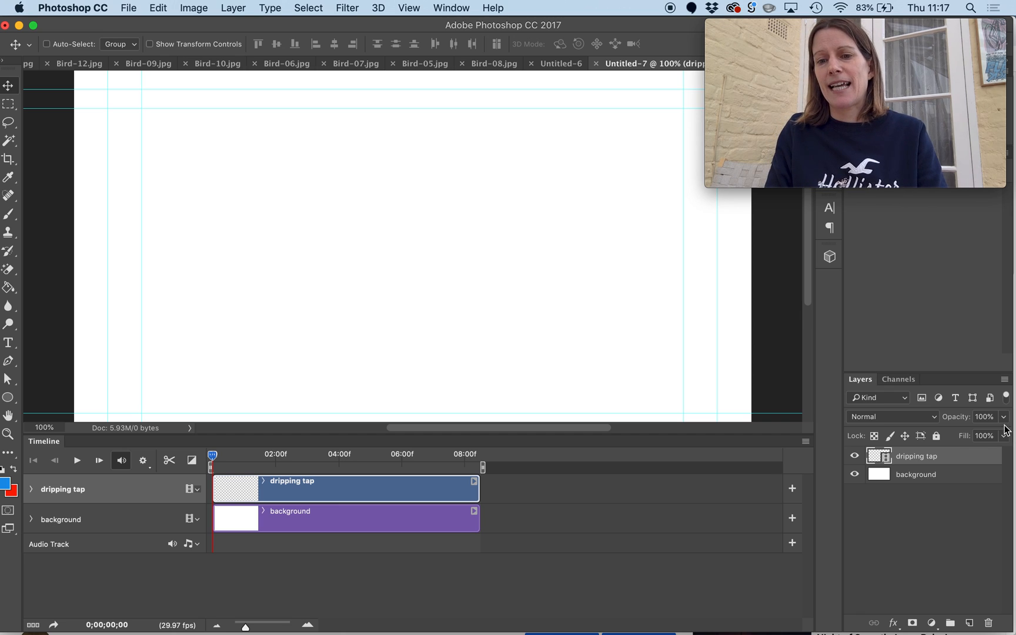
# - Set the timeline frame rate to 12 fps
pyautogui.click(806, 443)
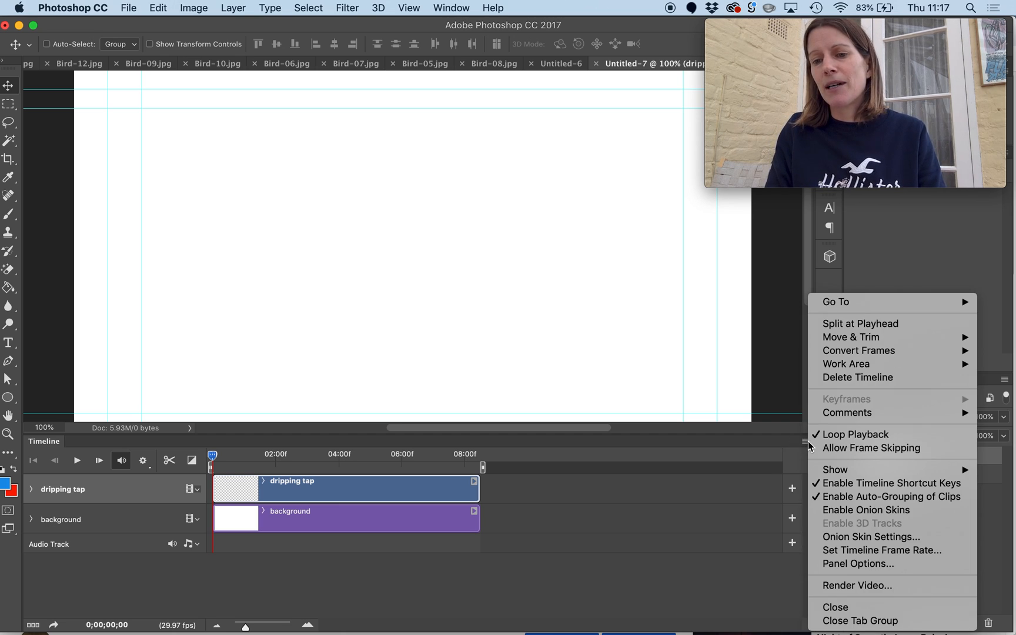
pyautogui.click(841, 550)
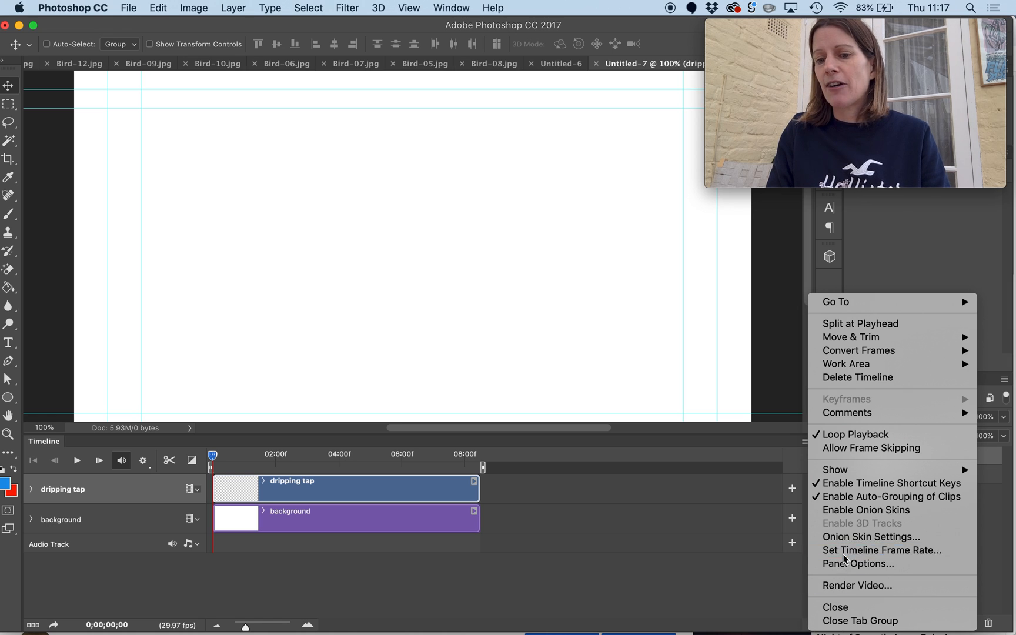
pyautogui.click(593, 272)
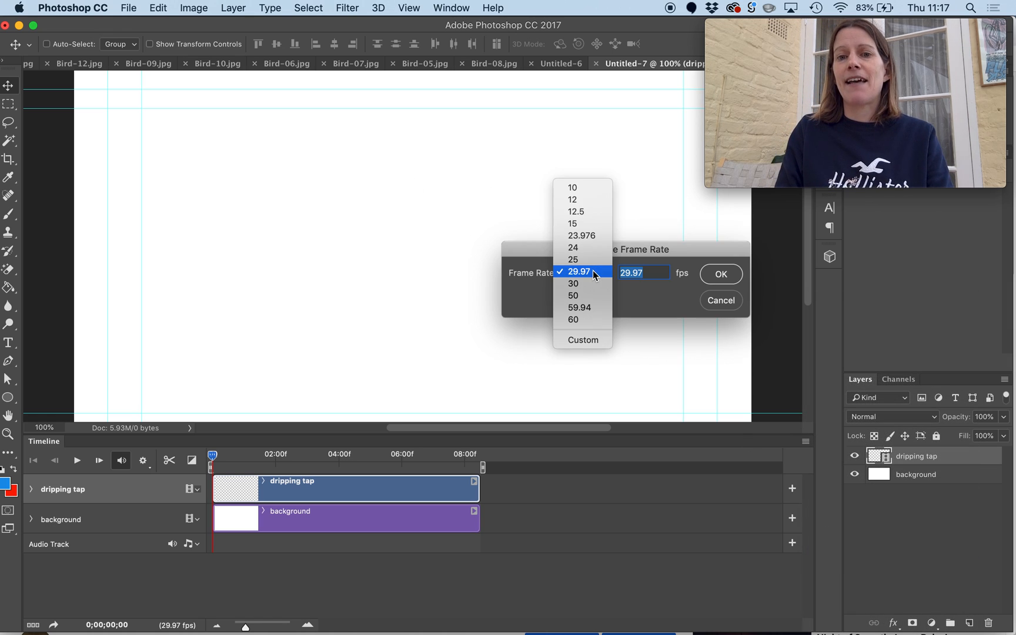
pyautogui.click(577, 202)
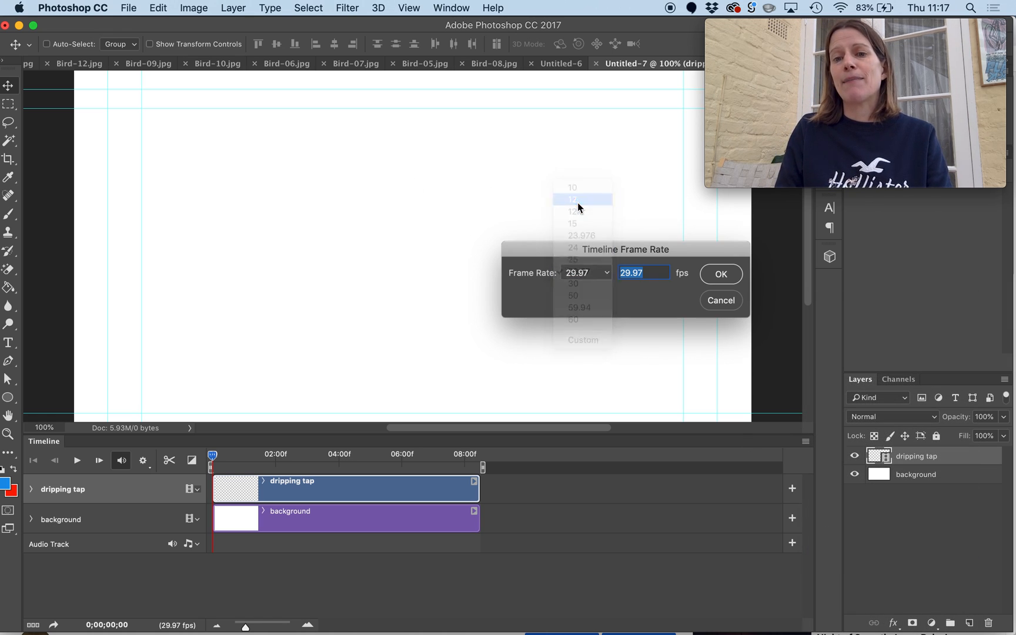
pyautogui.click(732, 277)
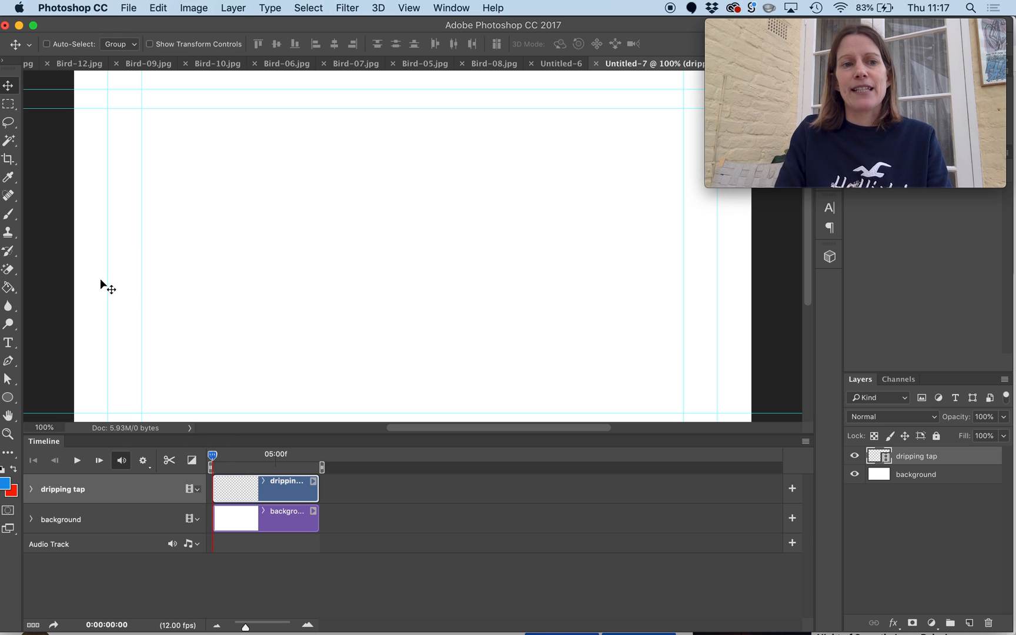
# - Add a layer named "tap" directly below "dripping tap" and extend its clip to the length of the other clips
pyautogui.click(12, 217)
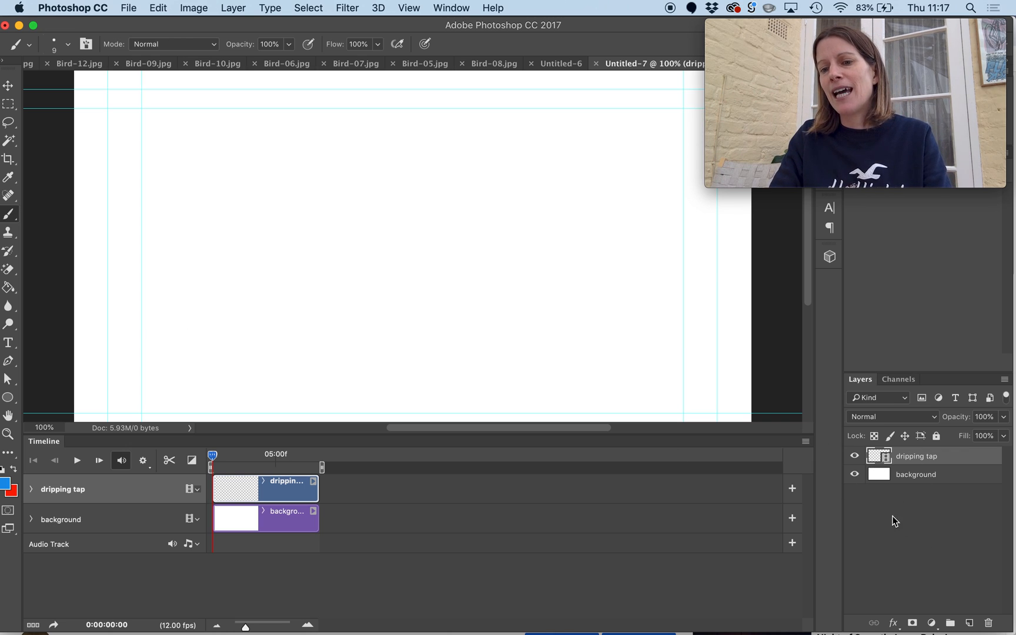
pyautogui.click(970, 624)
pyautogui.doubleClick(907, 457)
pyautogui.write('tap')
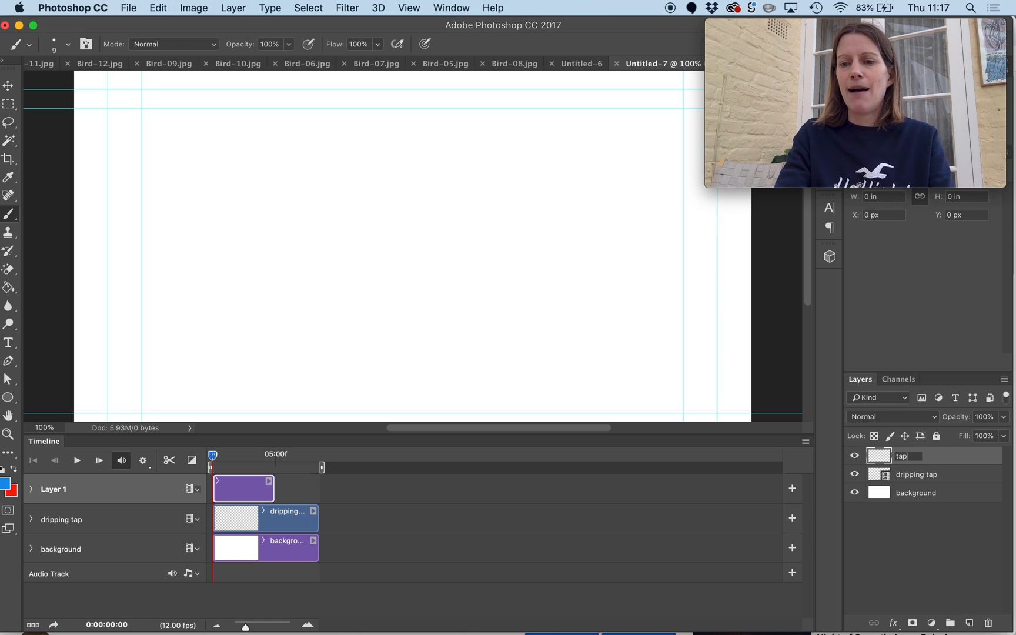
pyautogui.press('Return')
pyautogui.moveTo(878, 457); pyautogui.dragTo(875, 476)
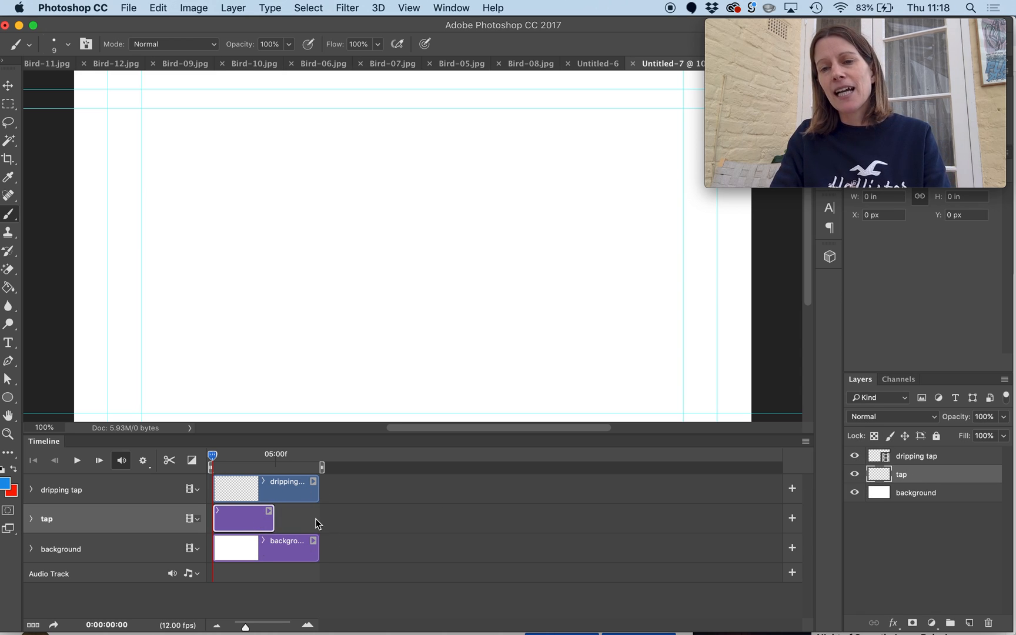
pyautogui.moveTo(273, 521); pyautogui.dragTo(317, 520)
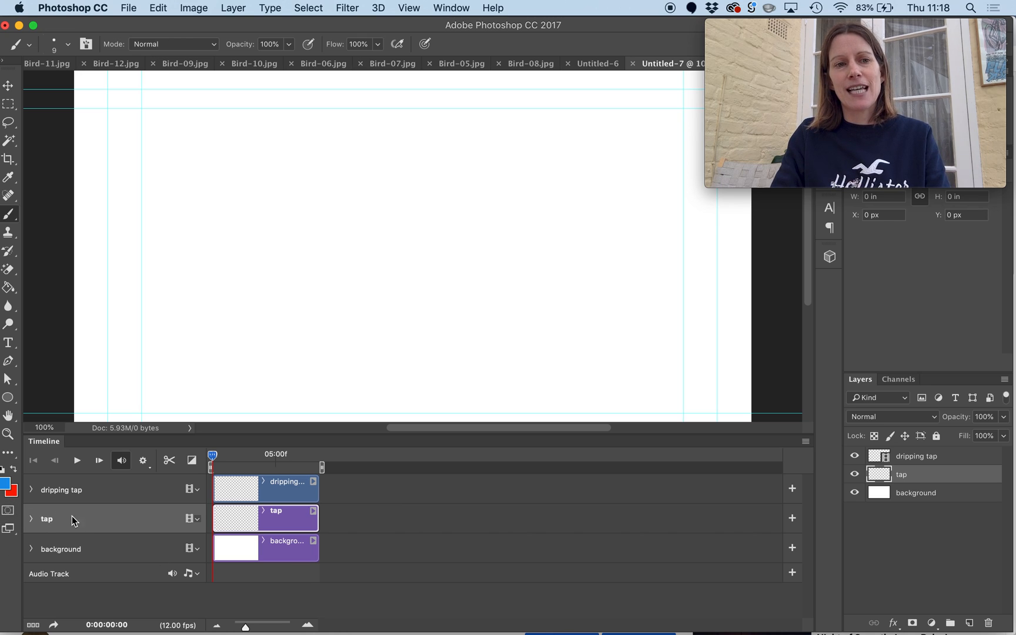
# - Paint a black tap outline about 520 x 295 px on the tap layer with a 10 px brush, near the canvas's upper-left corner
pyautogui.click(4, 484)
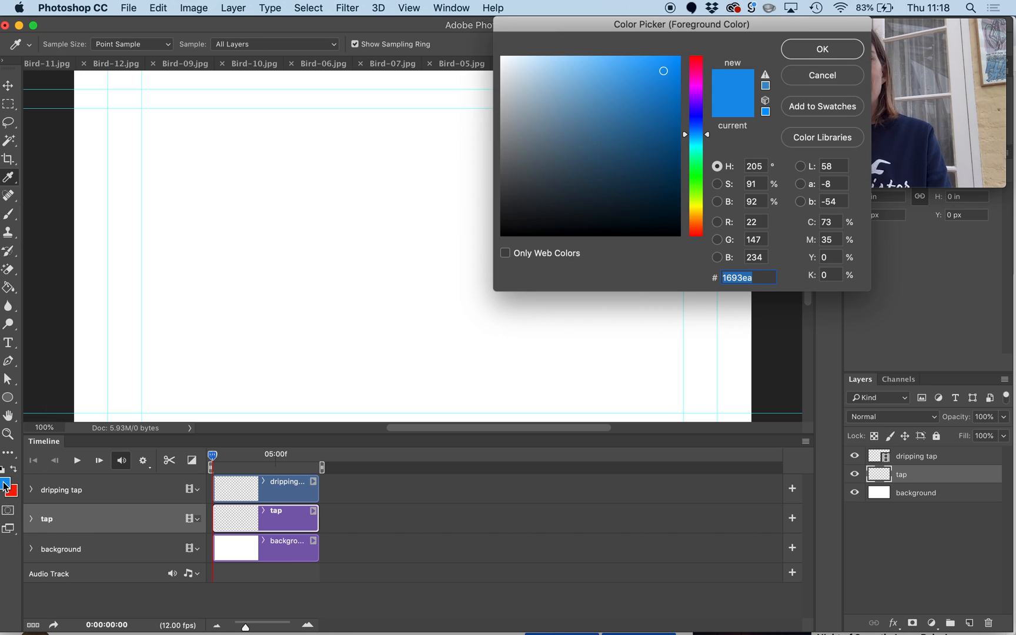
pyautogui.click(515, 224)
pyautogui.press('Return')
pyautogui.press('b')
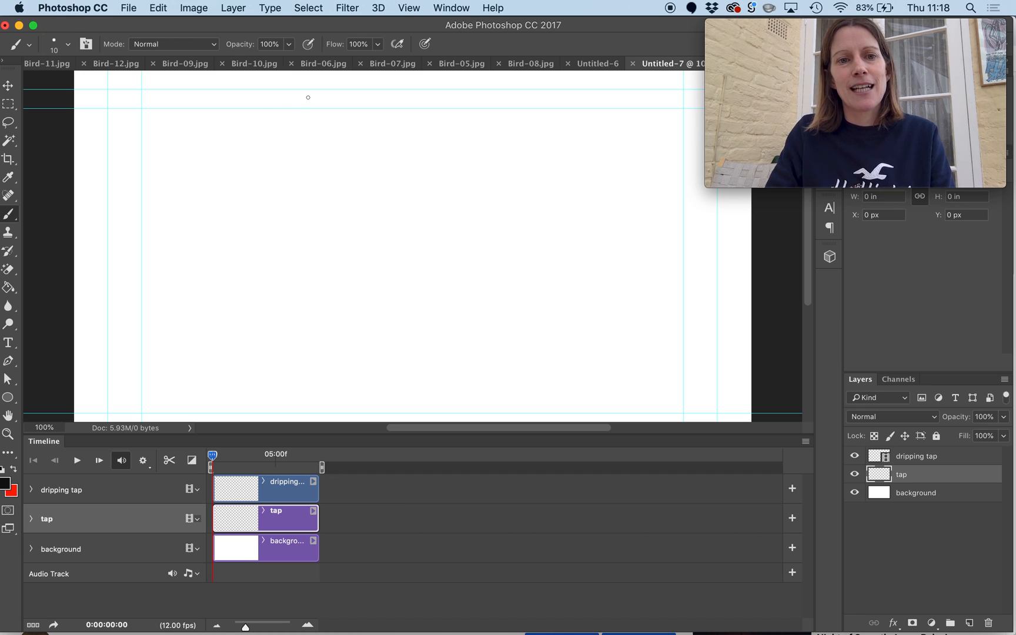
pyautogui.moveTo(308, 93)
pyautogui.mouseDown()
pyautogui.moveTo(314, 120)
pyautogui.moveTo(279, 118)
pyautogui.moveTo(275, 103)
pyautogui.moveTo(258, 100)
pyautogui.moveTo(162, 101)
pyautogui.moveTo(170, 161)
pyautogui.moveTo(150, 182)
pyautogui.moveTo(134, 91)
pyautogui.moveTo(293, 84)
pyautogui.moveTo(314, 100)
pyautogui.mouseUp()
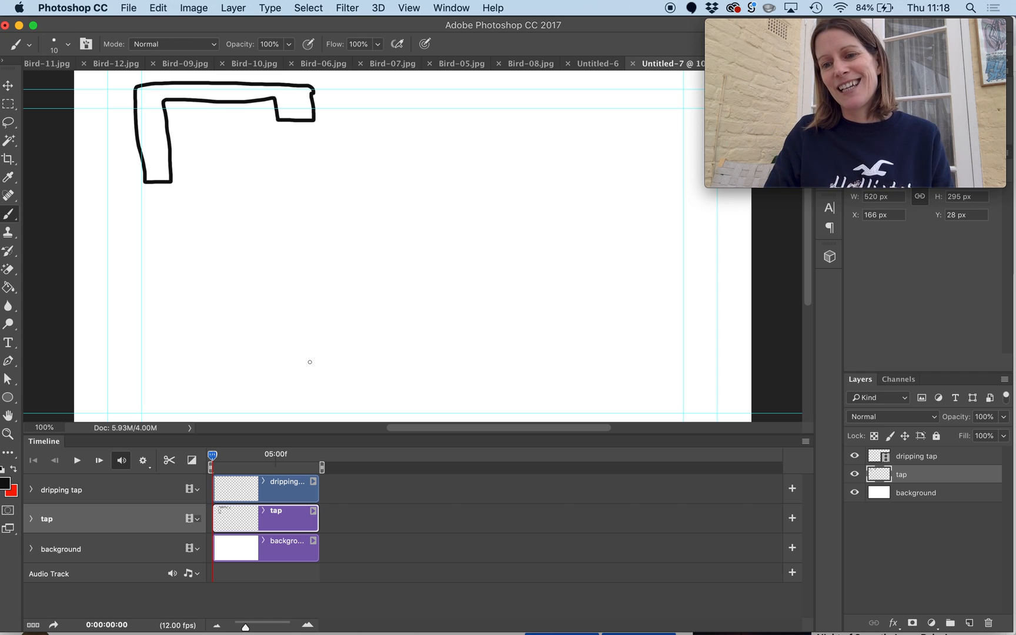
# - Make the "dripping tap" layer active and set the foreground colour to blue 358ac5
pyautogui.click(52, 491)
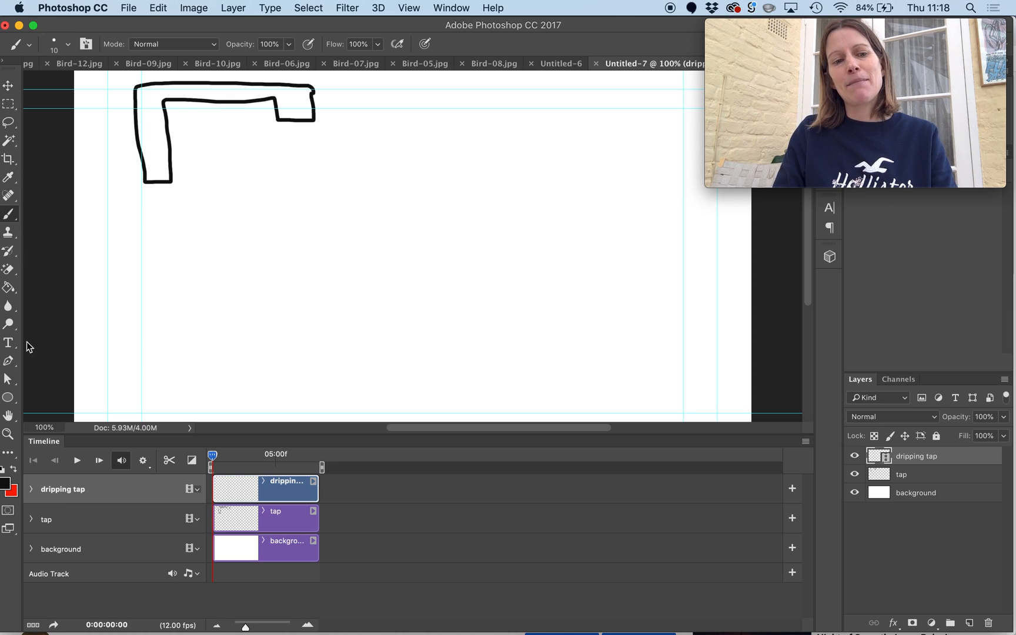
pyautogui.click(5, 483)
pyautogui.moveTo(619, 201); pyautogui.dragTo(633, 97)
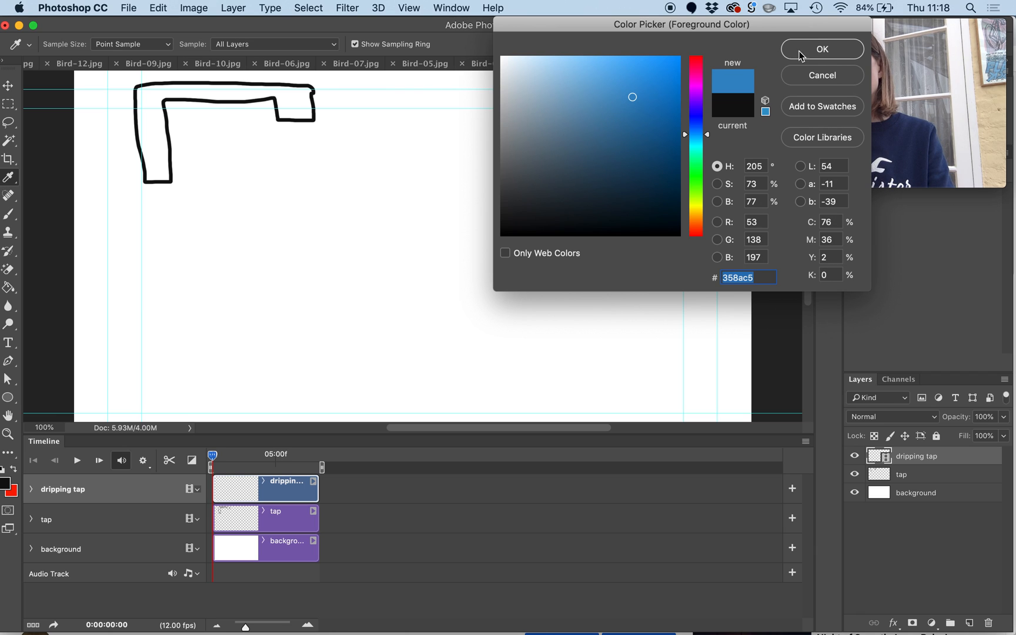
pyautogui.click(800, 54)
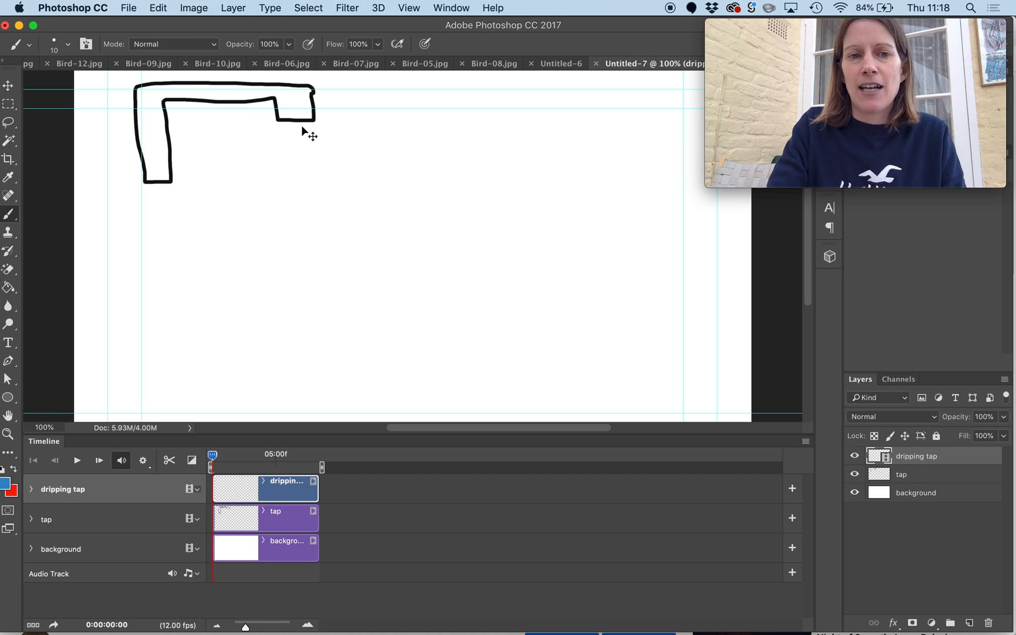
# - Reduce the brush to 9 px and paint a small blue dot under the tap's spout on frame 0
pyautogui.press('super+equal')
pyautogui.moveTo(328, 198); pyautogui.dragTo(398, 327)
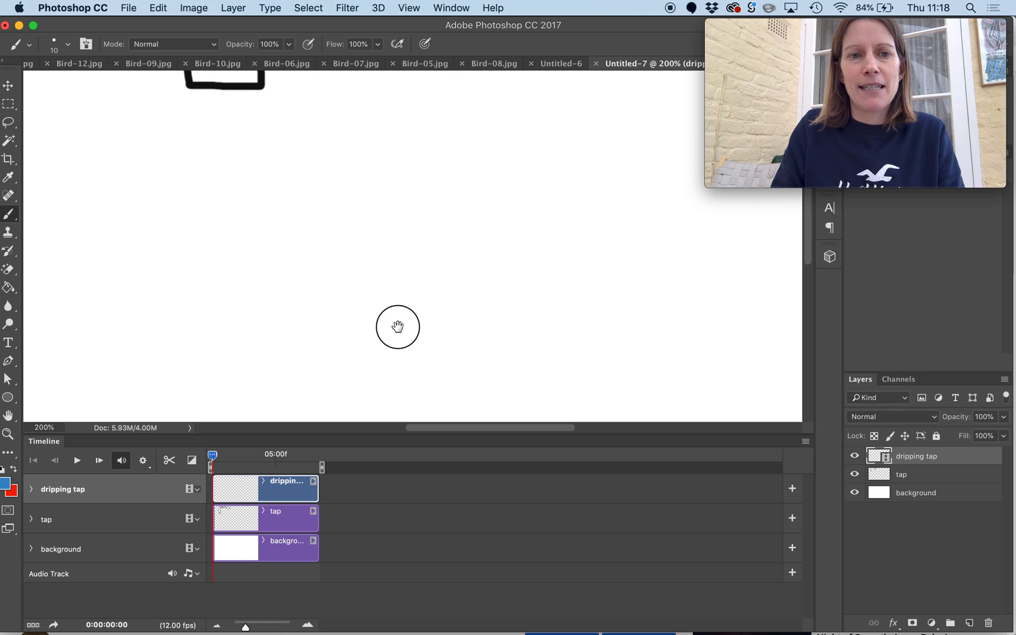
pyautogui.press('super+minus')
pyautogui.press('[')
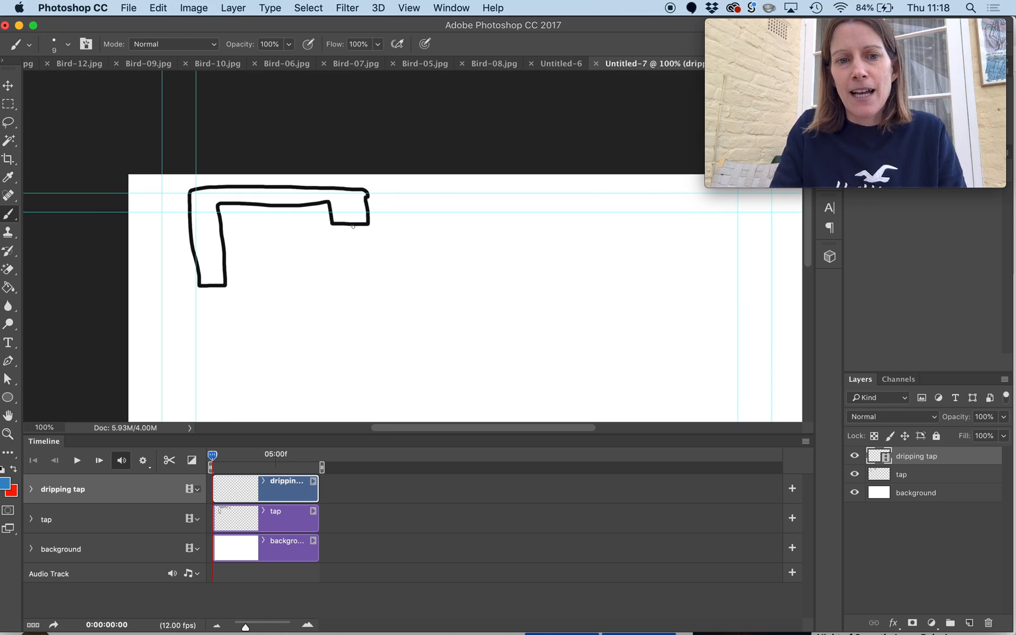
pyautogui.click(353, 226)
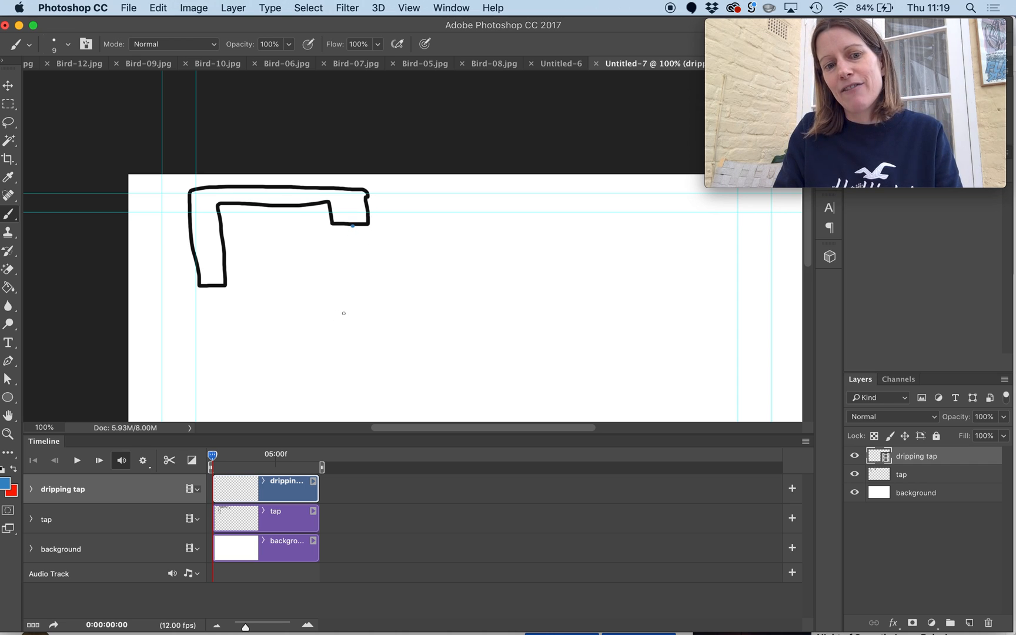
# - Advance to frame 1 and turn on onion skinning with its blend mode set to Normal
pyautogui.click(99, 461)
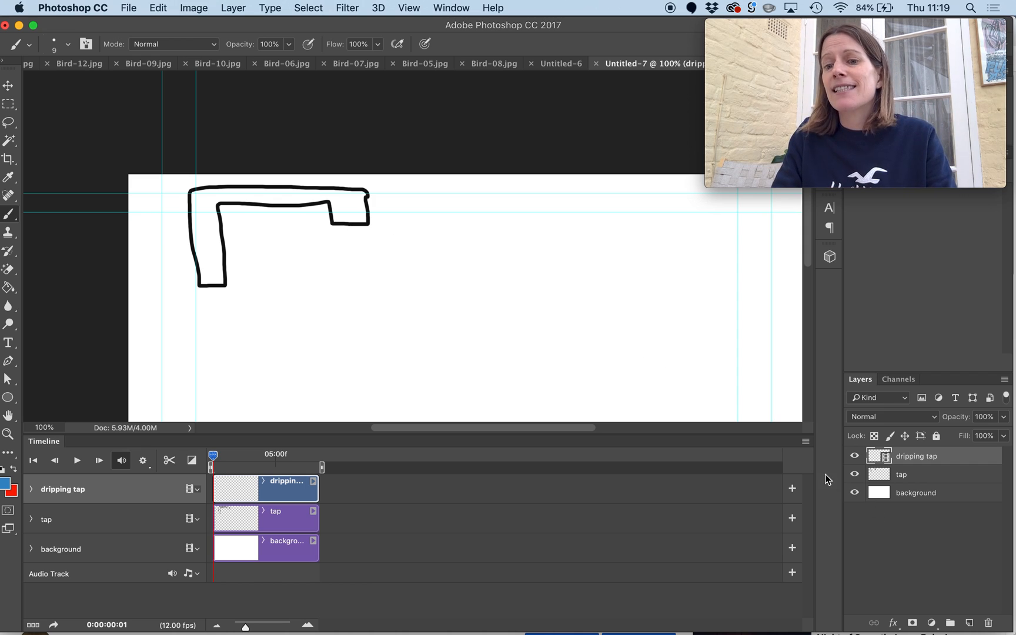
pyautogui.click(806, 442)
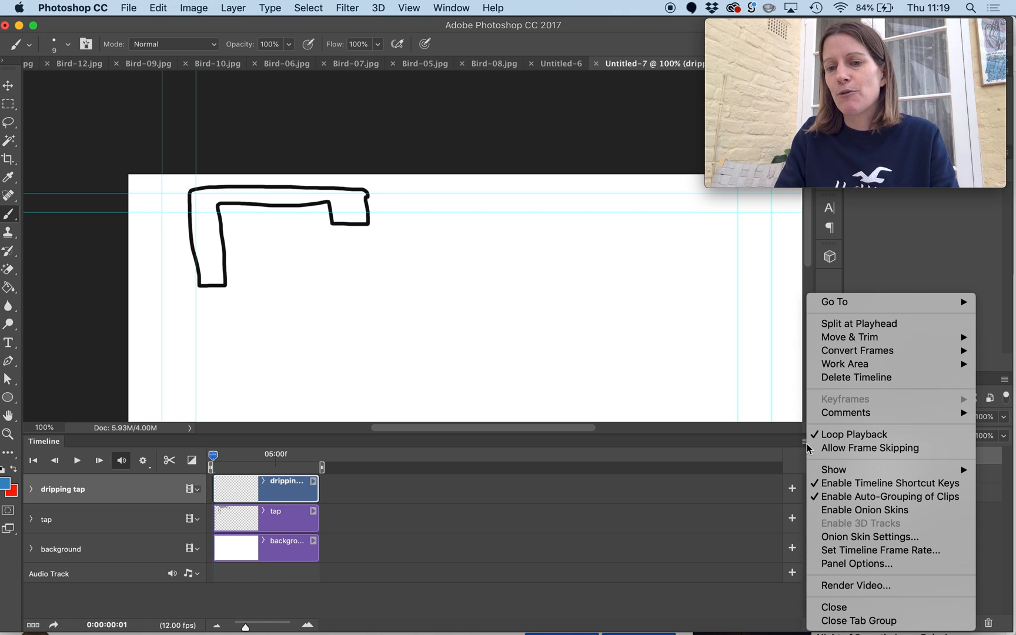
pyautogui.click(840, 539)
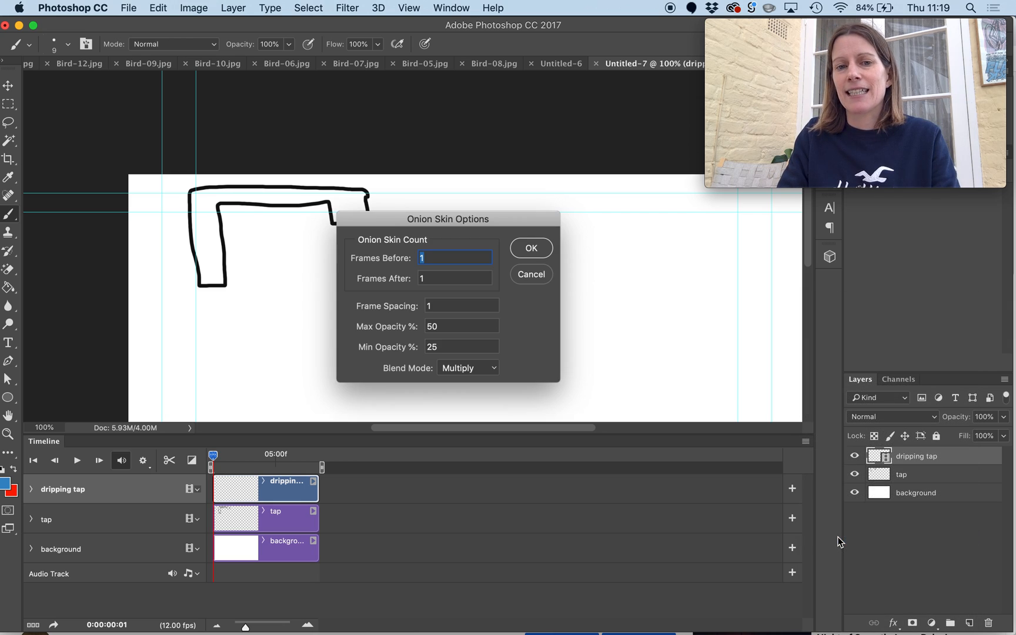
pyautogui.click(457, 371)
pyautogui.click(458, 358)
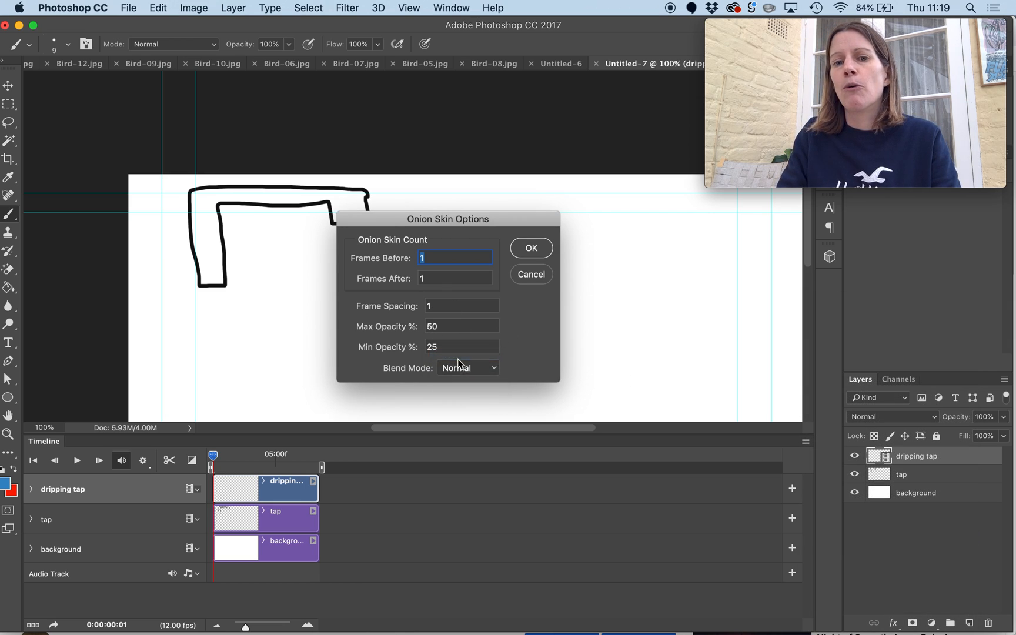
pyautogui.click(523, 250)
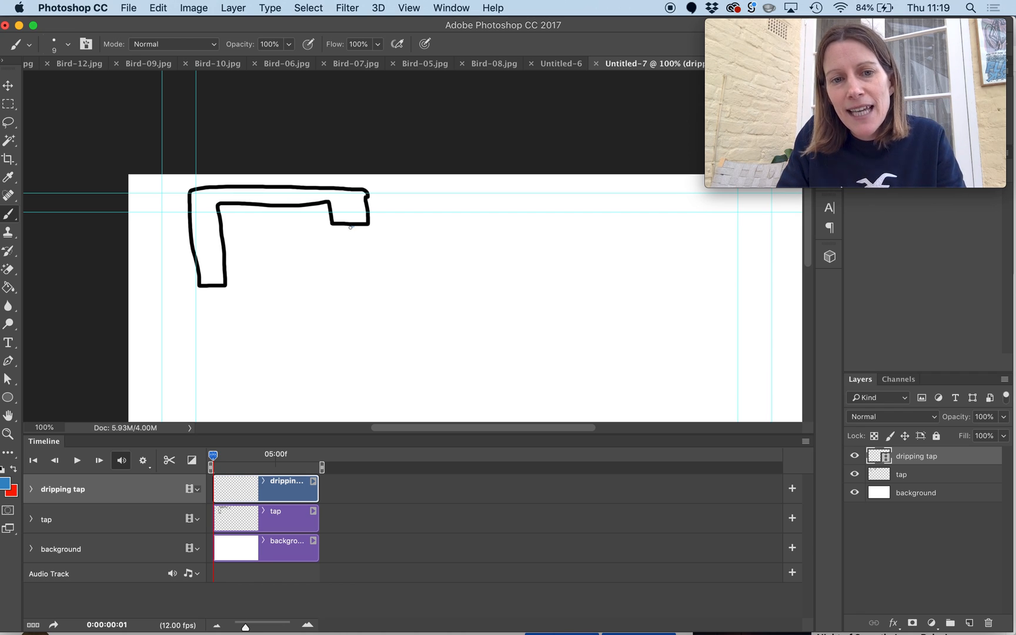
# - Paint the blue drip hanging from the spout on frames 1 to 4, making it slightly longer and fuller each frame
pyautogui.click(352, 227)
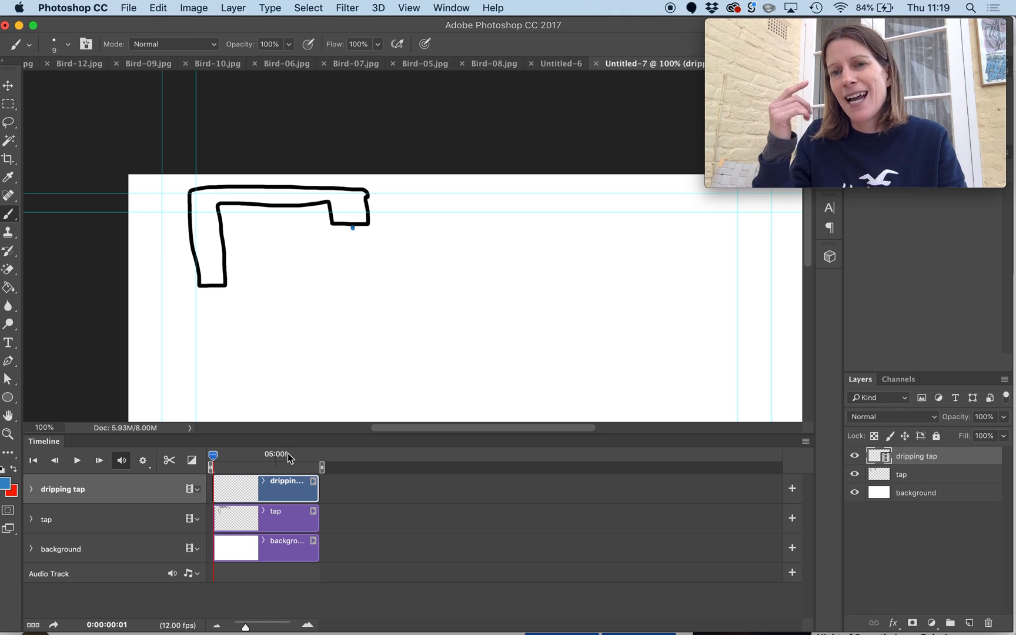
pyautogui.click(96, 461)
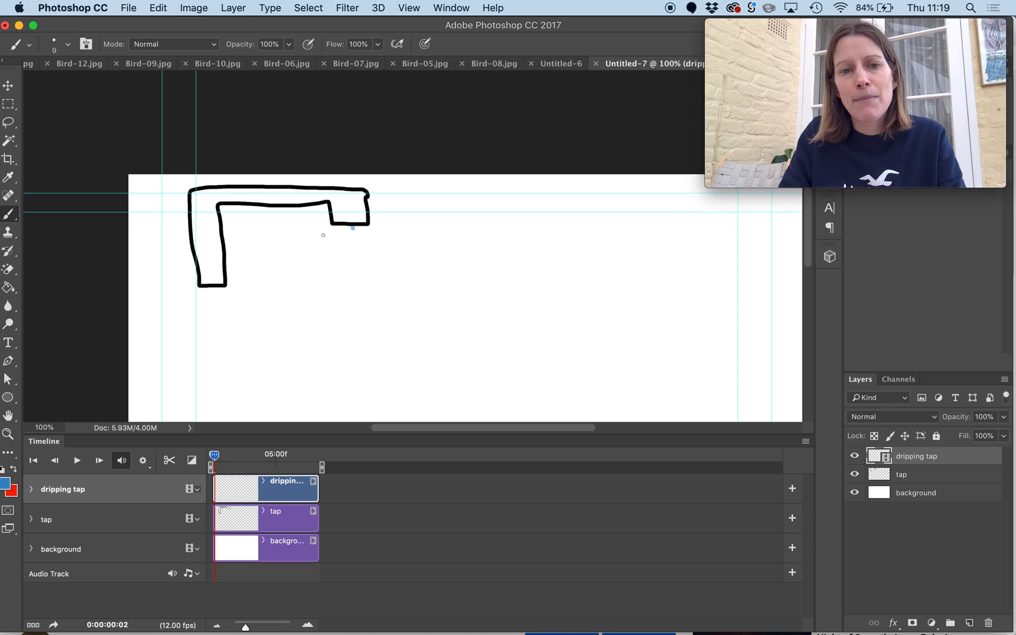
pyautogui.moveTo(352, 227); pyautogui.dragTo(353, 232)
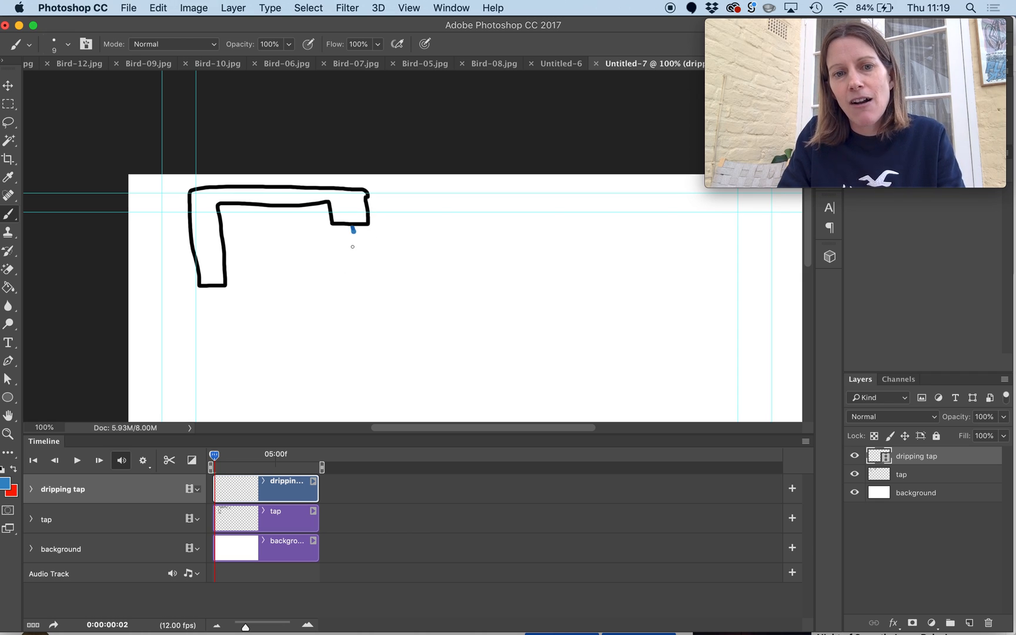
pyautogui.click(98, 462)
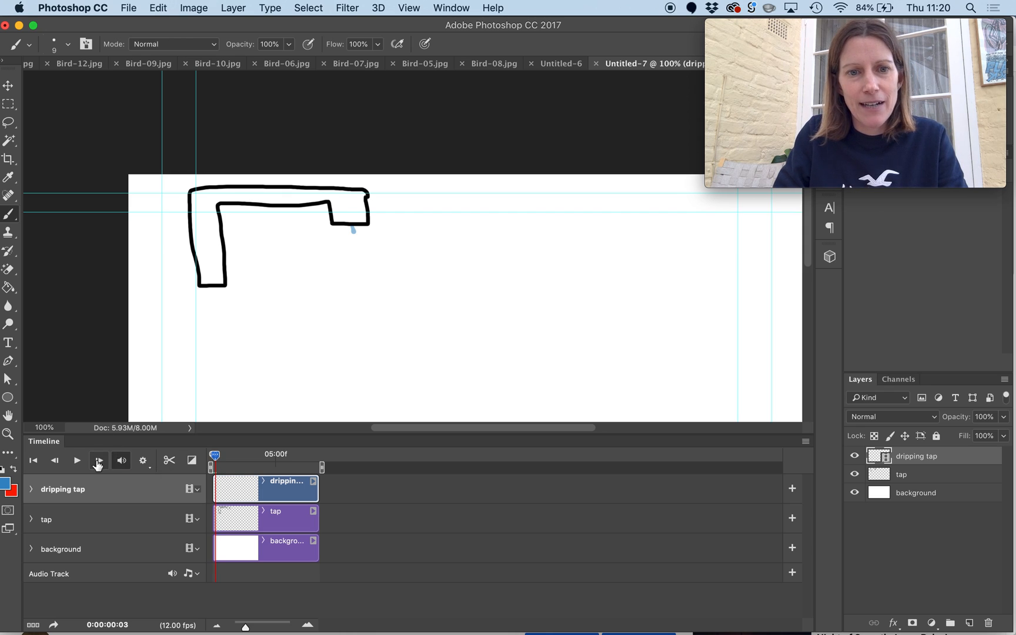
pyautogui.moveTo(353, 230); pyautogui.dragTo(354, 233)
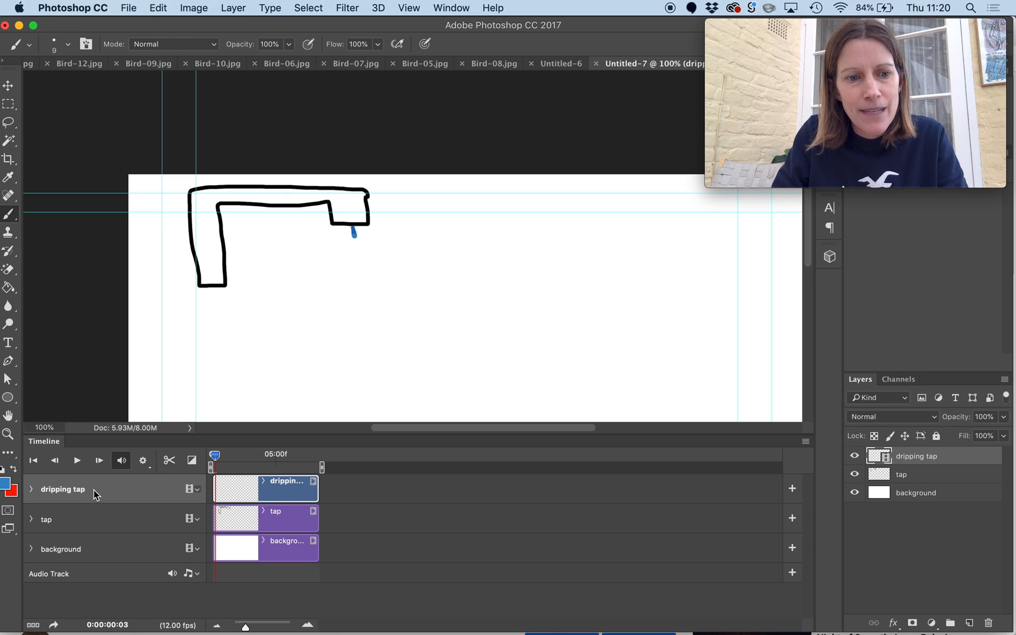
pyautogui.click(98, 463)
pyautogui.moveTo(352, 226); pyautogui.dragTo(355, 240)
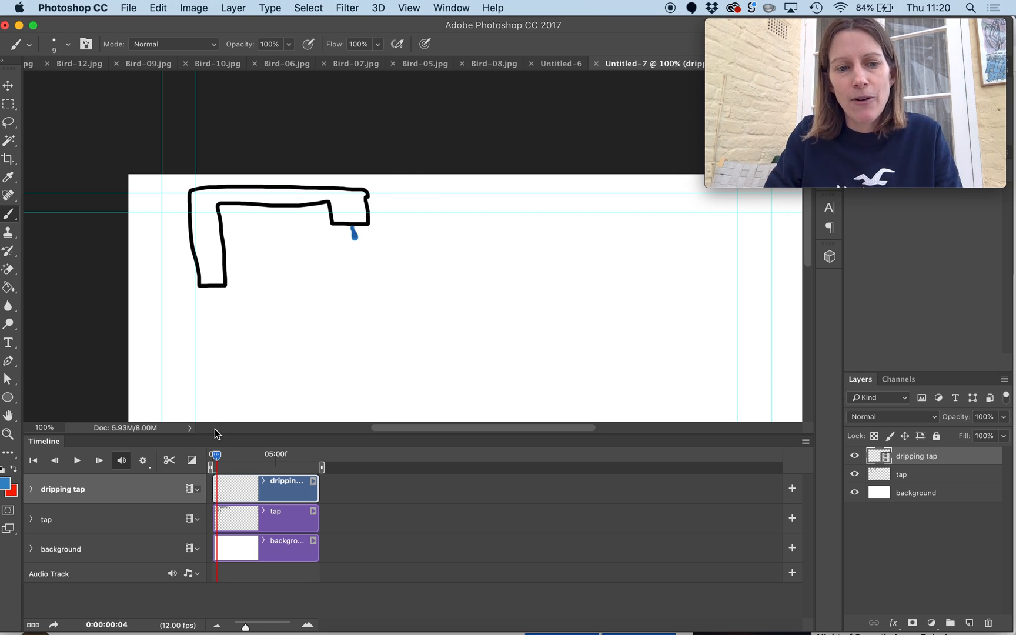
# - Paint the detached drop falling below the spout on frames 5, 6 and 7, placing it lower on each frame
pyautogui.click(99, 460)
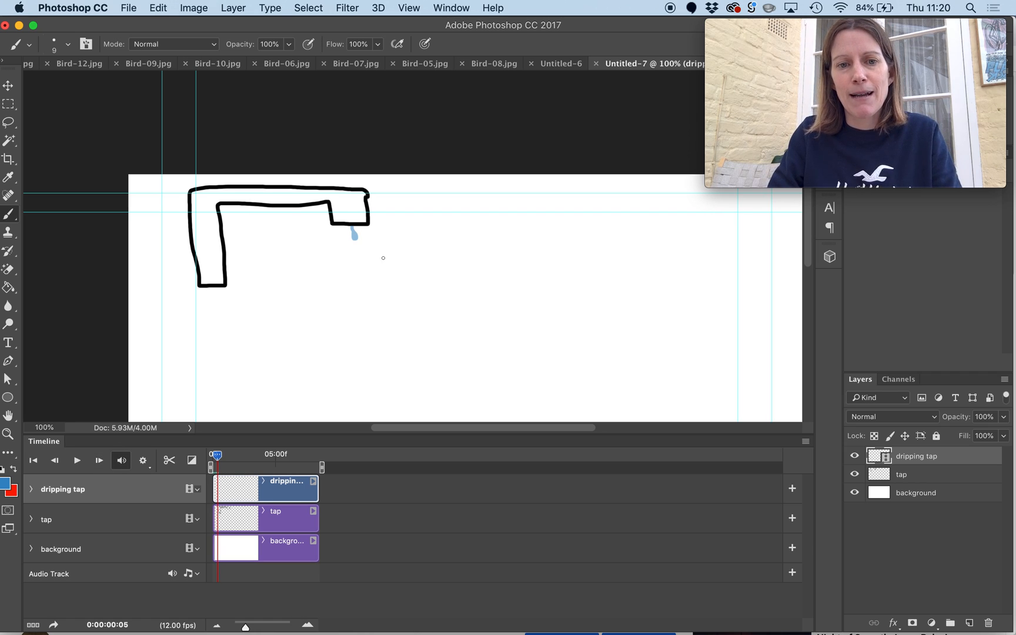
pyautogui.moveTo(355, 240); pyautogui.dragTo(354, 242)
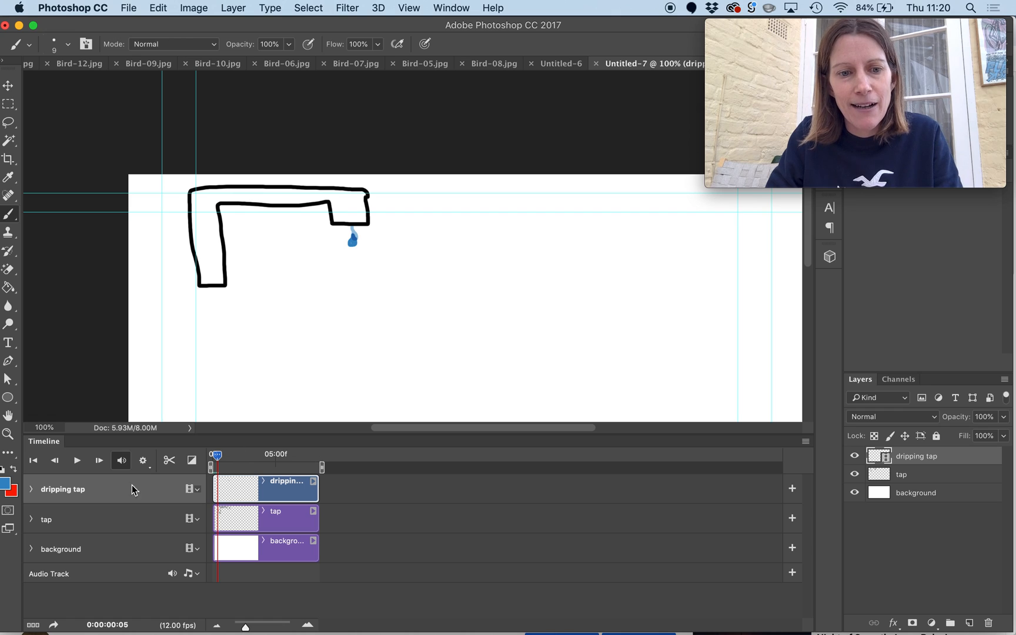
pyautogui.click(99, 460)
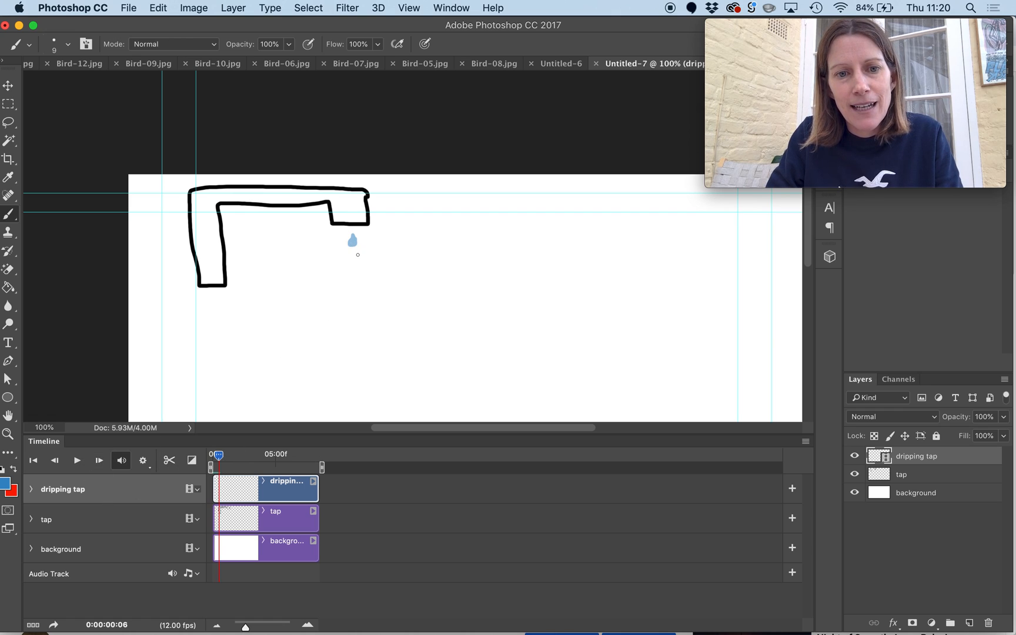
pyautogui.moveTo(352, 261); pyautogui.dragTo(353, 259)
pyautogui.click(99, 460)
pyautogui.moveTo(356, 282); pyautogui.dragTo(354, 284)
# - Paint the drop's splash on frames 8 and 9 as a shallow curve with droplets spreading outward on both sides
pyautogui.click(98, 466)
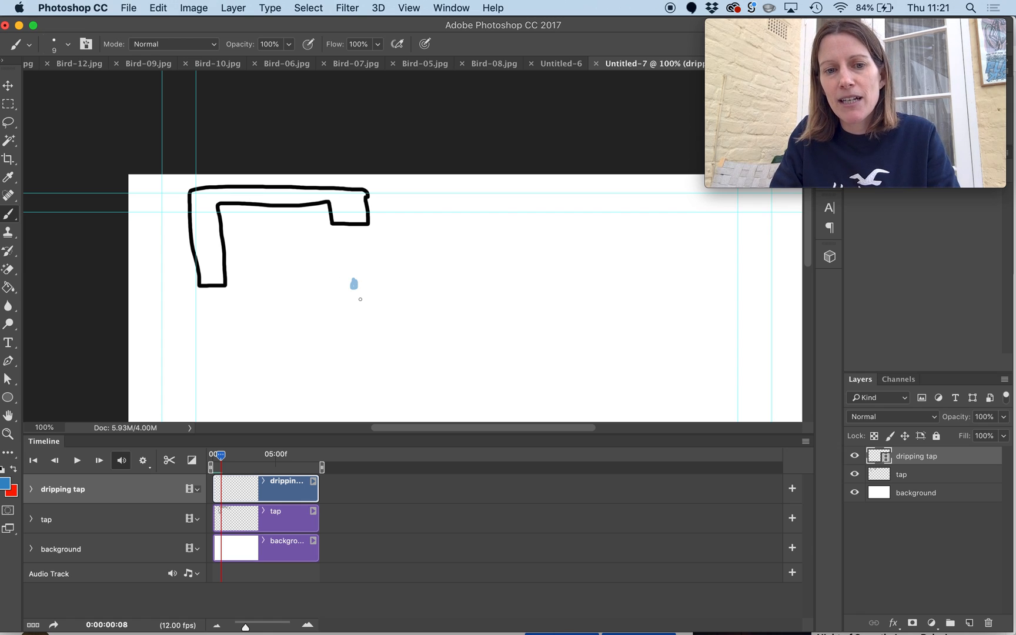
pyautogui.moveTo(359, 296)
pyautogui.mouseDown()
pyautogui.moveTo(347, 297)
pyautogui.moveTo(364, 295)
pyautogui.mouseUp()
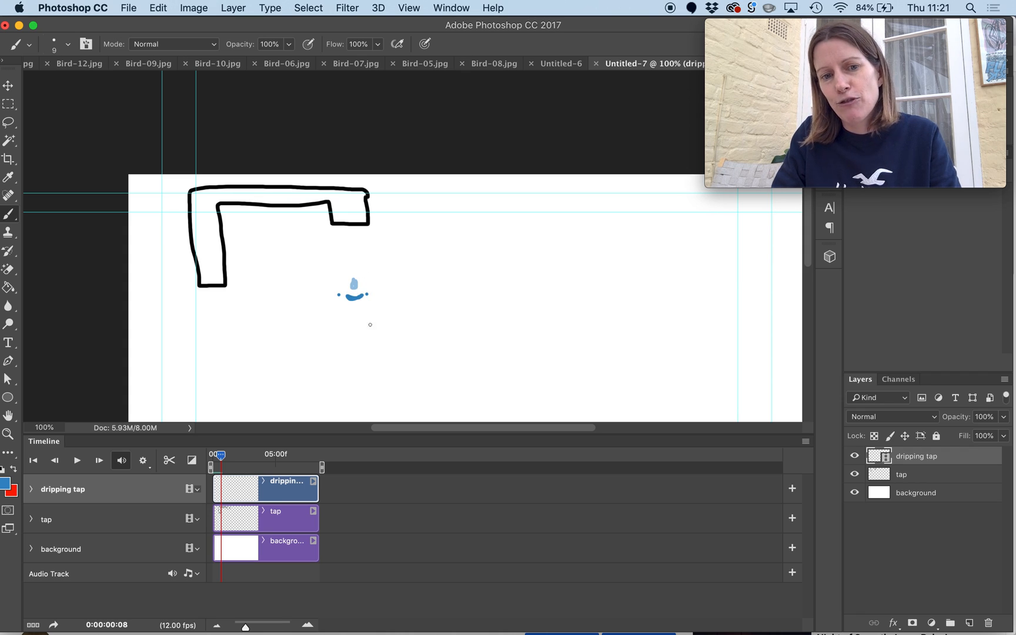
pyautogui.click(99, 461)
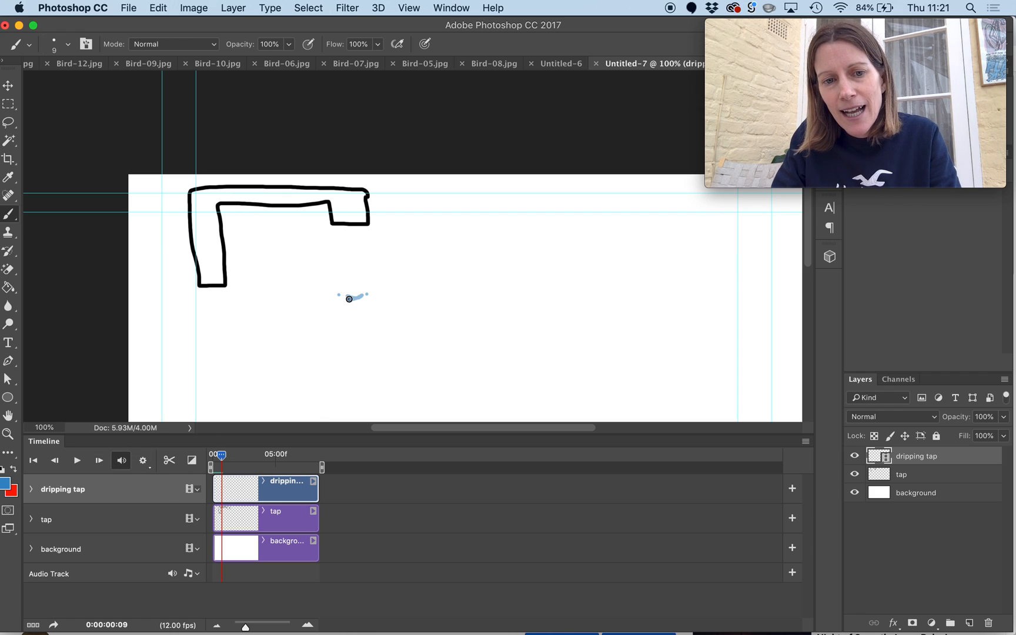
pyautogui.moveTo(352, 297)
pyautogui.mouseDown()
pyautogui.moveTo(363, 298)
pyautogui.moveTo(350, 303)
pyautogui.mouseUp()
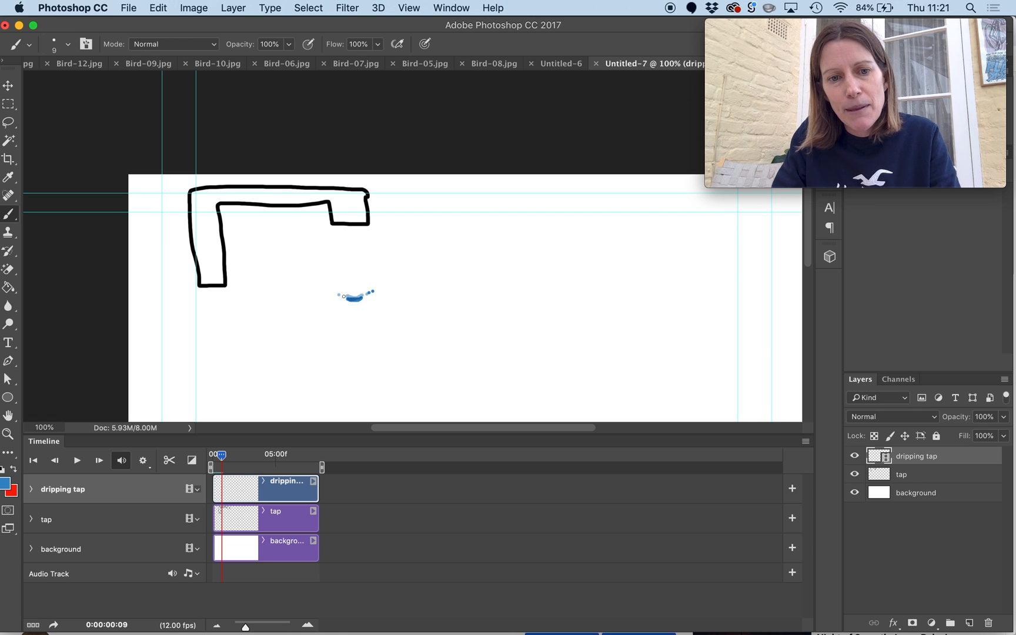
# - Paint the splash dispersing on frames 10 and 11, shrinking the puddle away and spreading small droplets farther outward
pyautogui.click(99, 461)
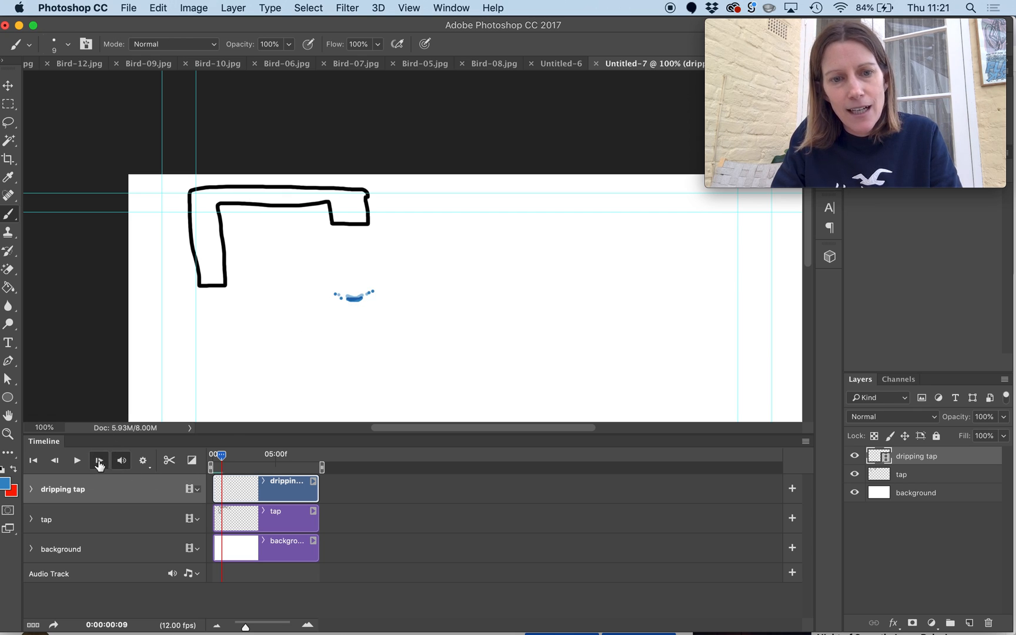
pyautogui.moveTo(358, 301); pyautogui.dragTo(355, 301)
pyautogui.click(369, 294)
pyautogui.click(377, 291)
pyautogui.click(323, 291)
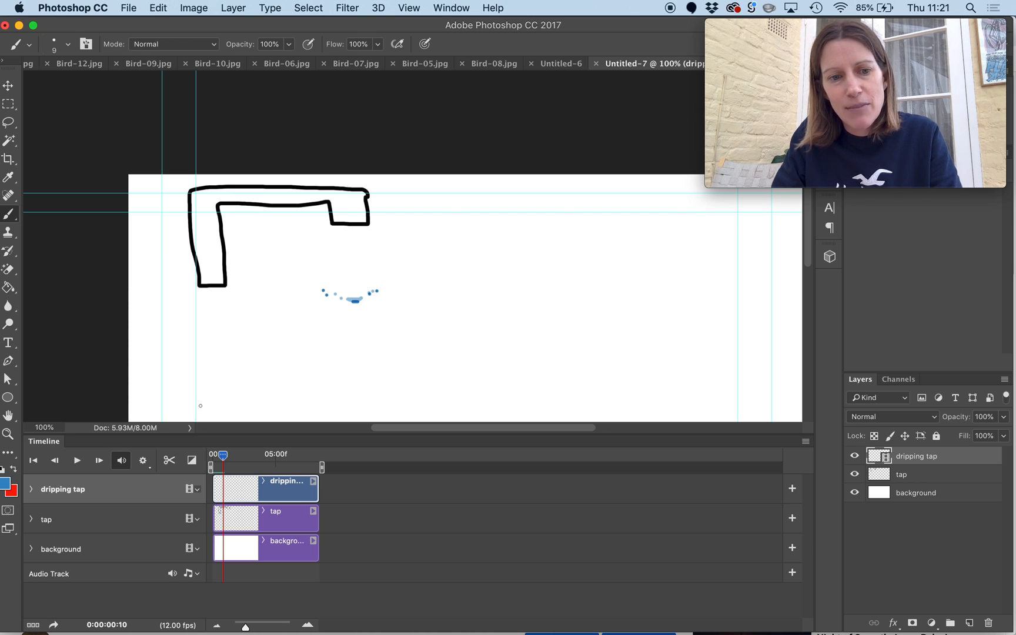
pyautogui.click(100, 460)
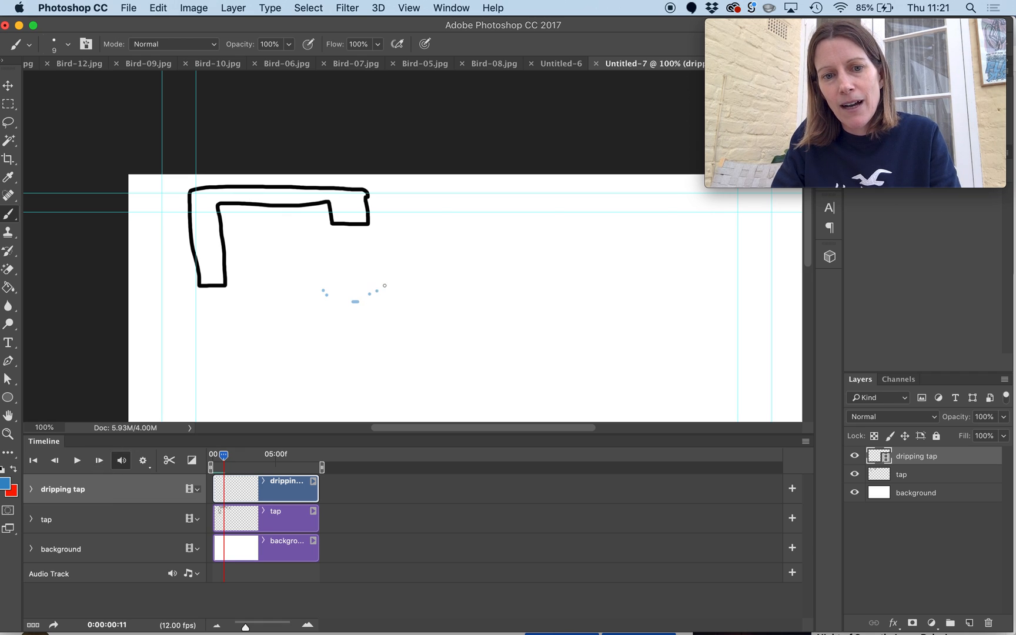
pyautogui.press('super+z')
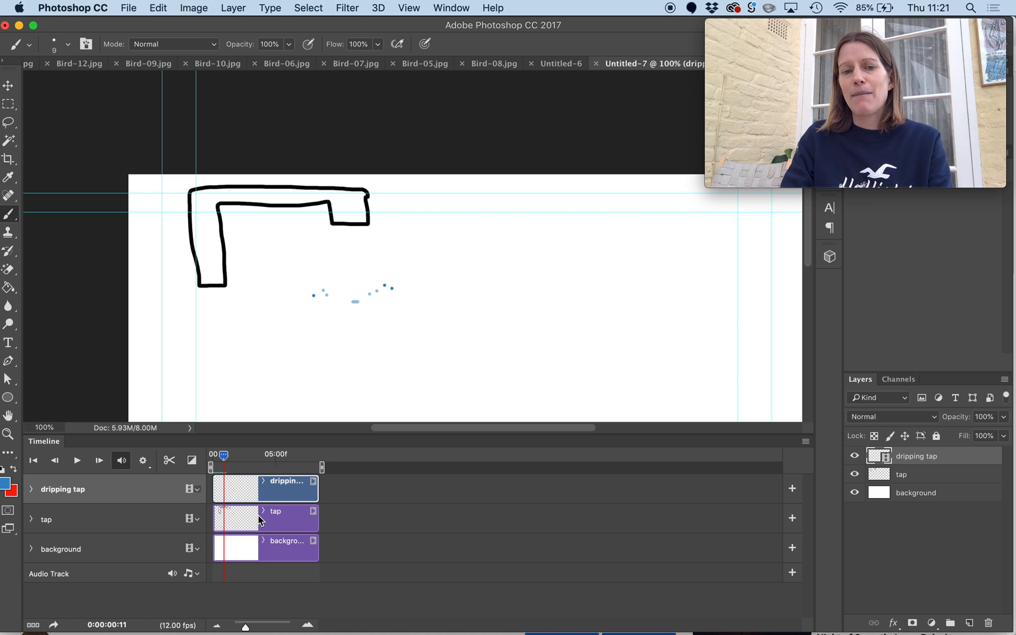
# - Turn off onion skinning and play the animation from frame 0
pyautogui.click(806, 442)
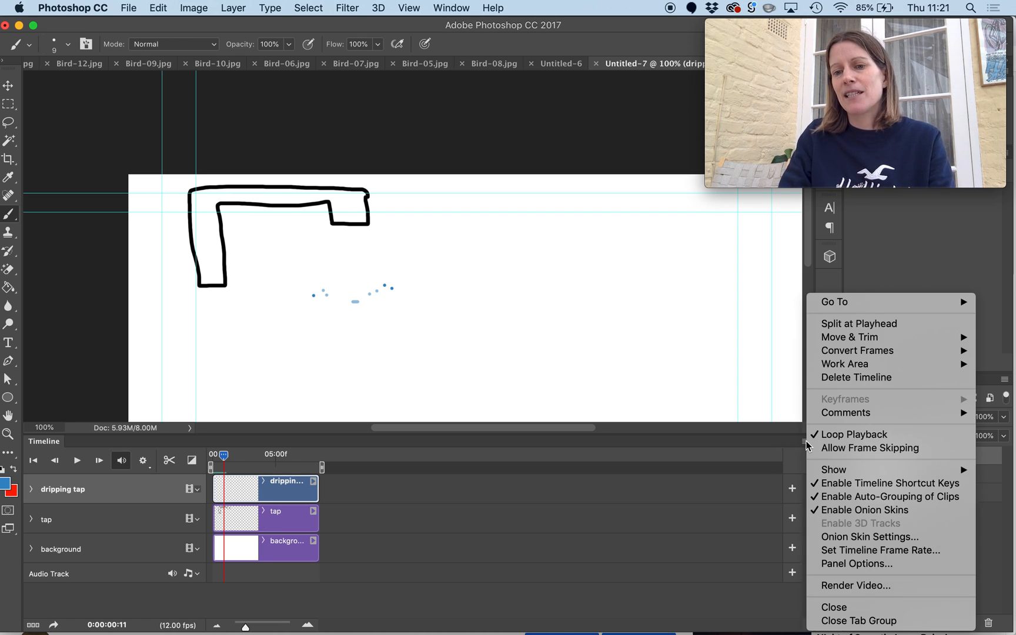
pyautogui.click(834, 510)
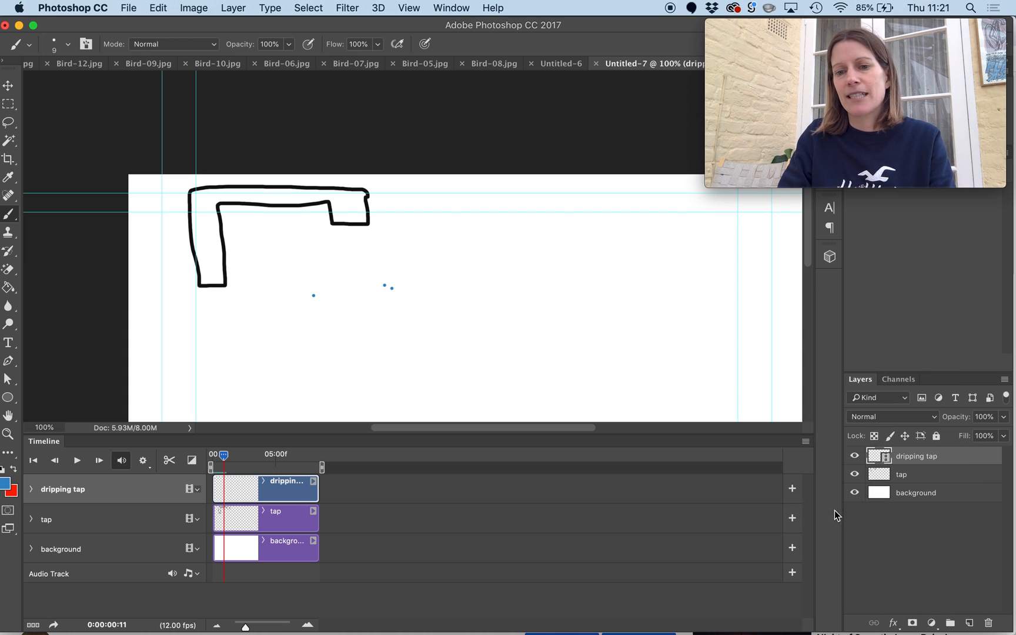
pyautogui.moveTo(219, 466); pyautogui.dragTo(200, 461)
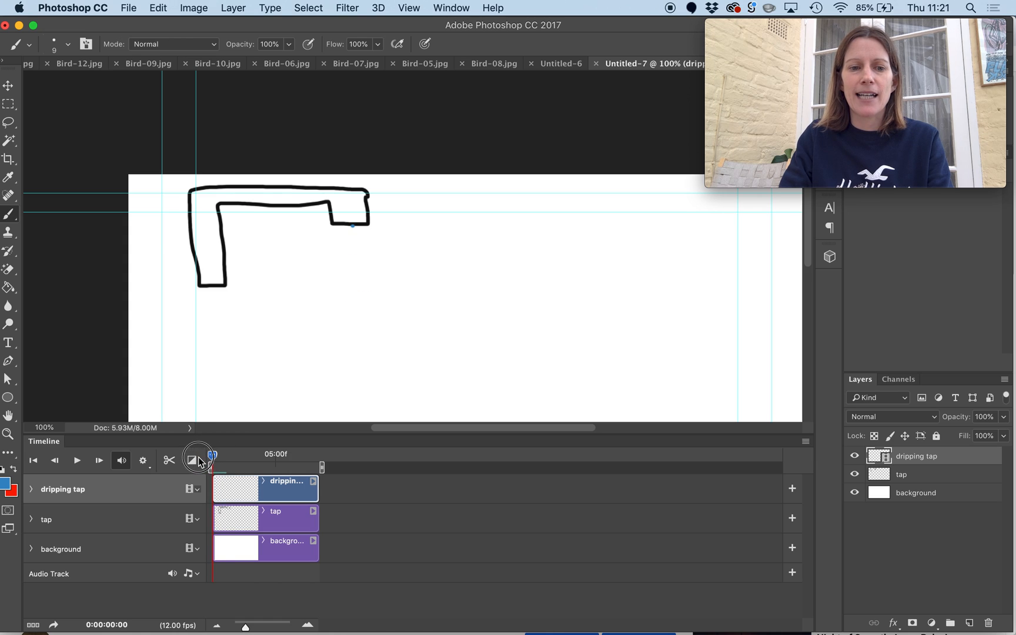
pyautogui.click(77, 466)
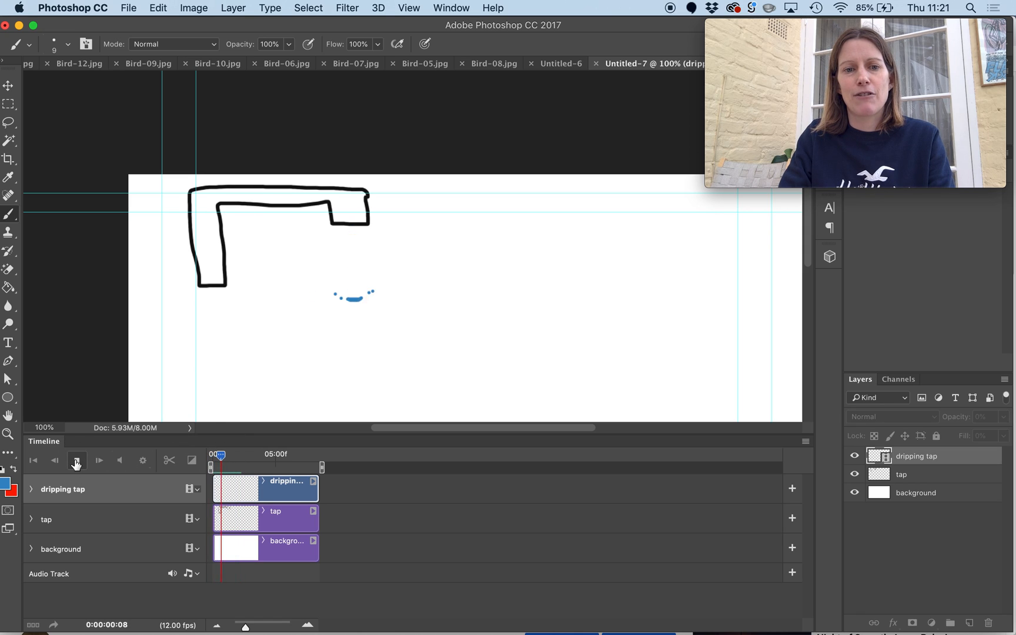
# - Trim the dripping tap, tap and background clips to end at 0:00:01:00, and play the animation from the start
pyautogui.click(217, 456)
pyautogui.moveTo(218, 455)
pyautogui.mouseDown()
pyautogui.moveTo(200, 456)
pyautogui.moveTo(226, 460)
pyautogui.mouseUp()
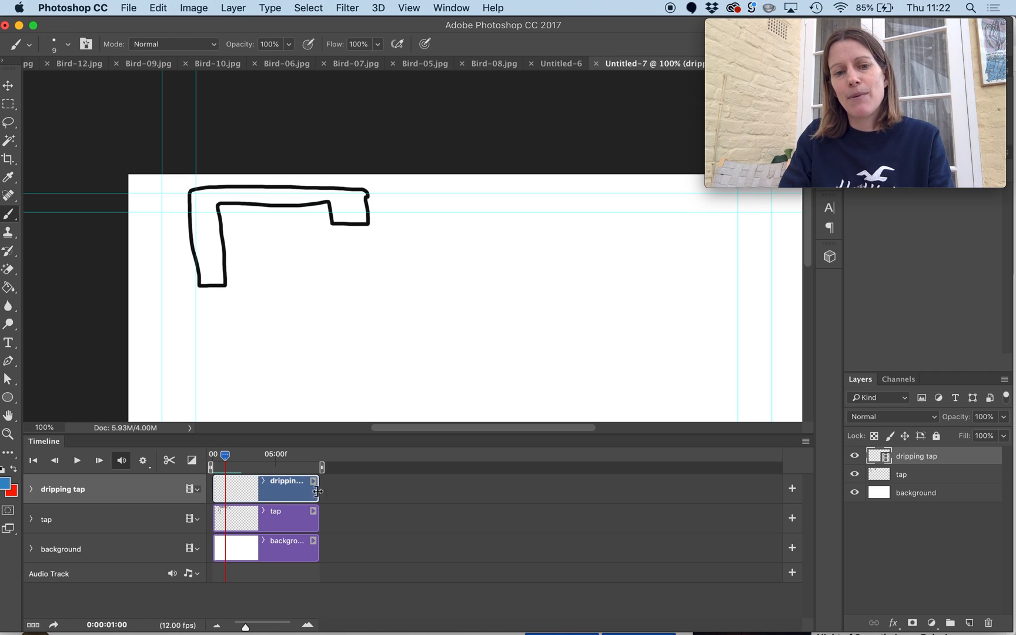
pyautogui.moveTo(317, 489); pyautogui.dragTo(223, 489)
pyautogui.moveTo(315, 516); pyautogui.dragTo(225, 519)
pyautogui.moveTo(316, 540); pyautogui.dragTo(227, 542)
pyautogui.moveTo(224, 455); pyautogui.dragTo(209, 457)
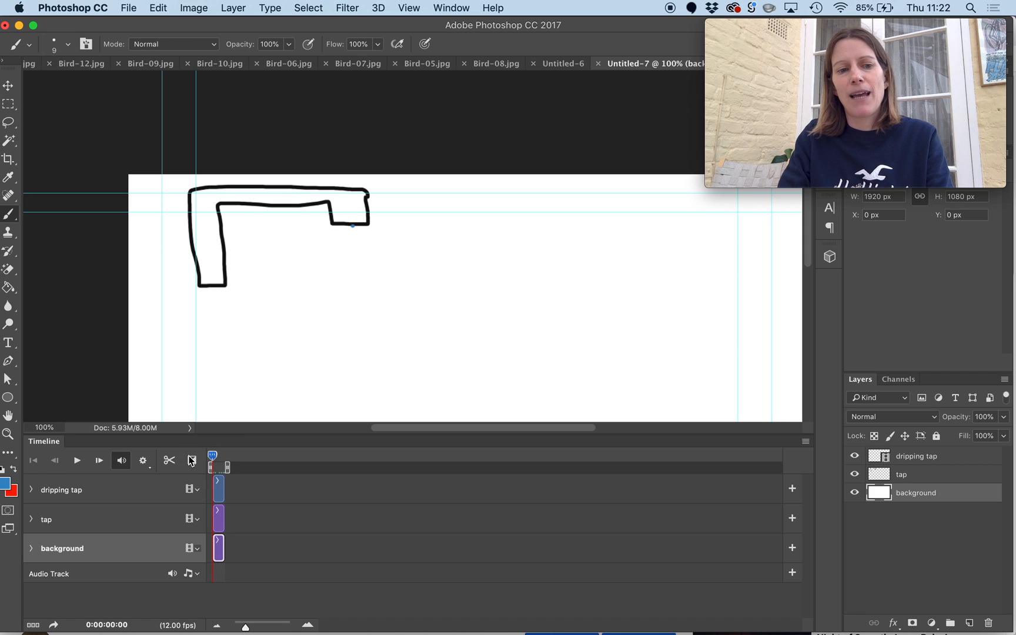
pyautogui.click(75, 462)
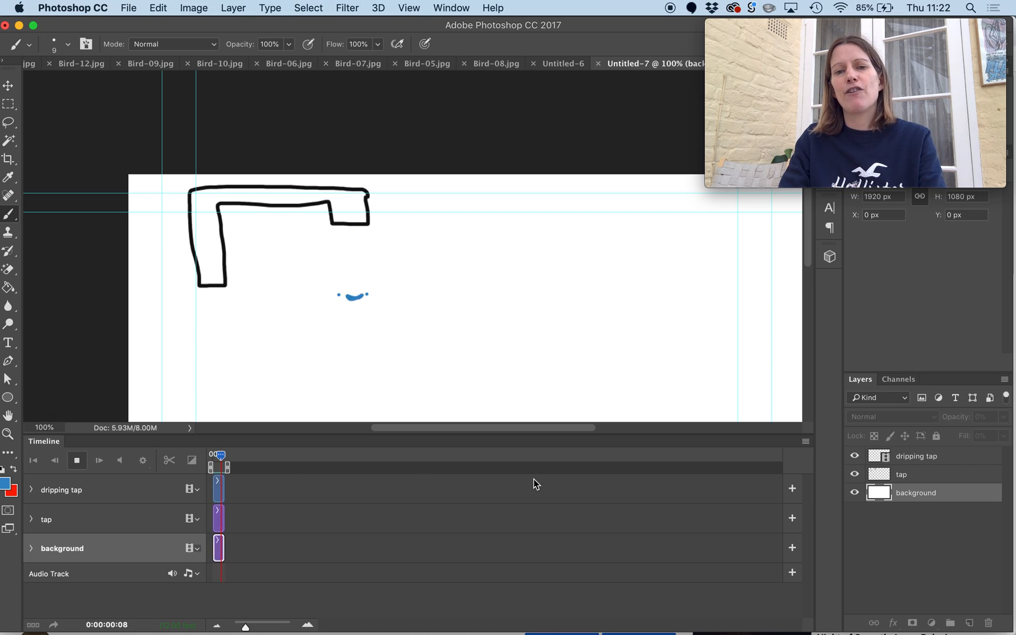
# - Check the timeline's loop playback setting, stop the playback and return the playhead to frame 0
pyautogui.click(805, 441)
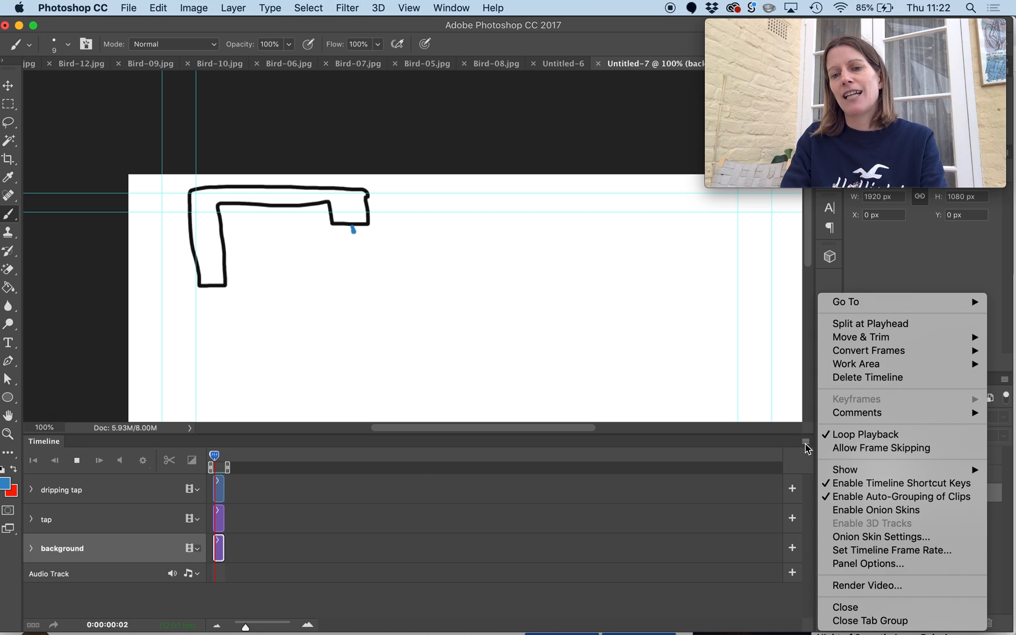
pyautogui.click(214, 457)
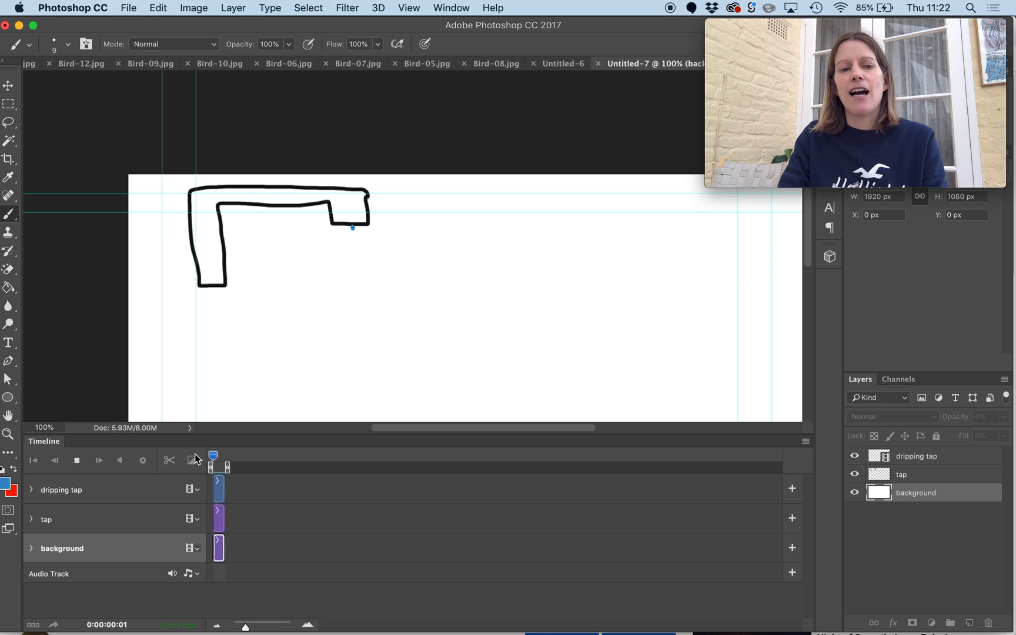
pyautogui.click(211, 459)
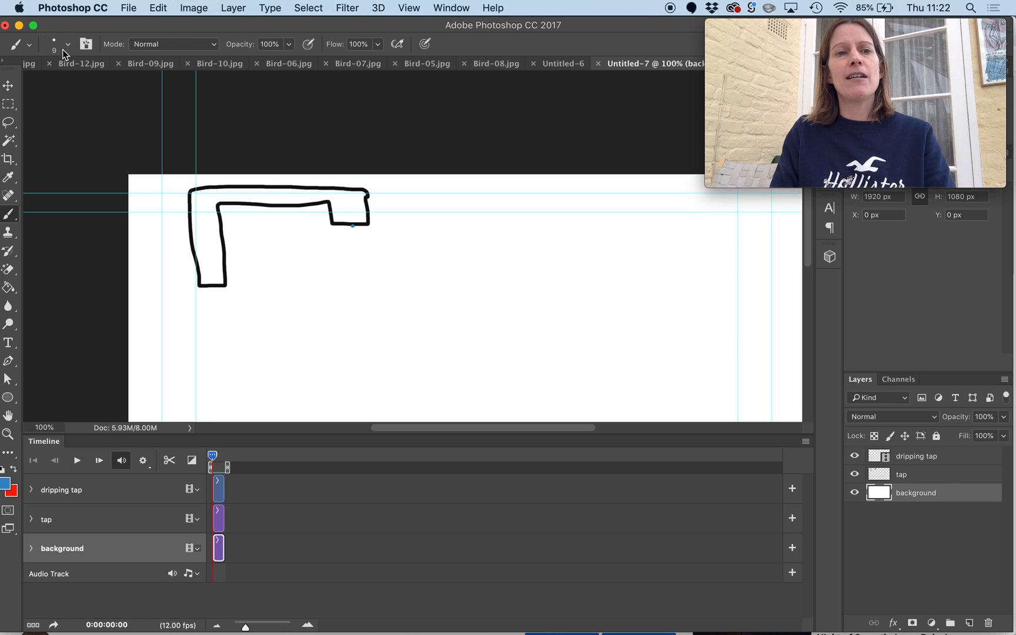
# - Render all frames of the animation as a high-quality H.264 video named Drip Tap Test.mp4 on the Desktop
pyautogui.click(130, 8)
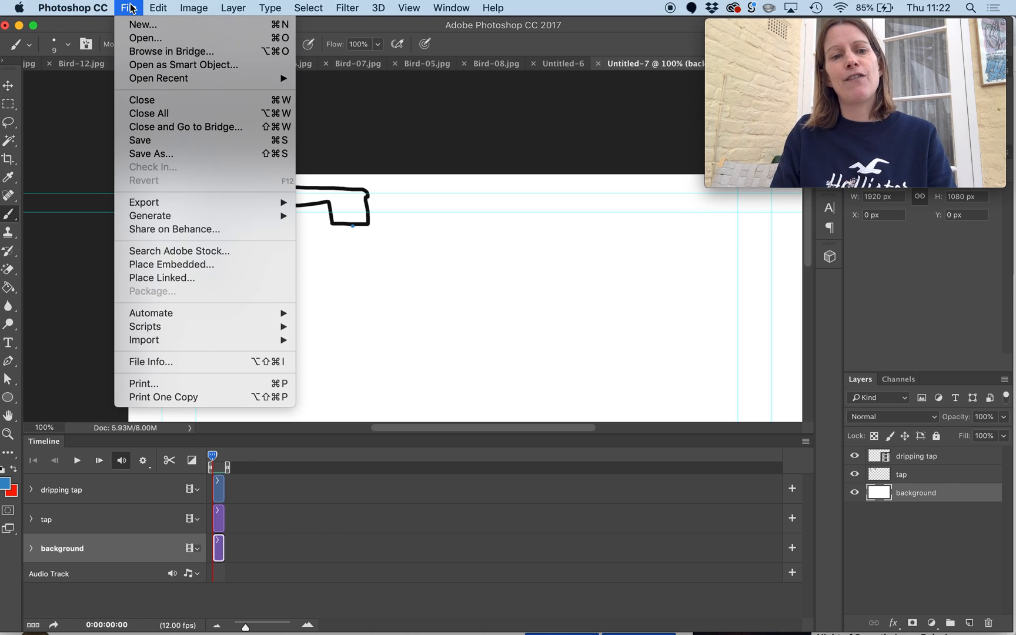
pyautogui.moveTo(162, 204)
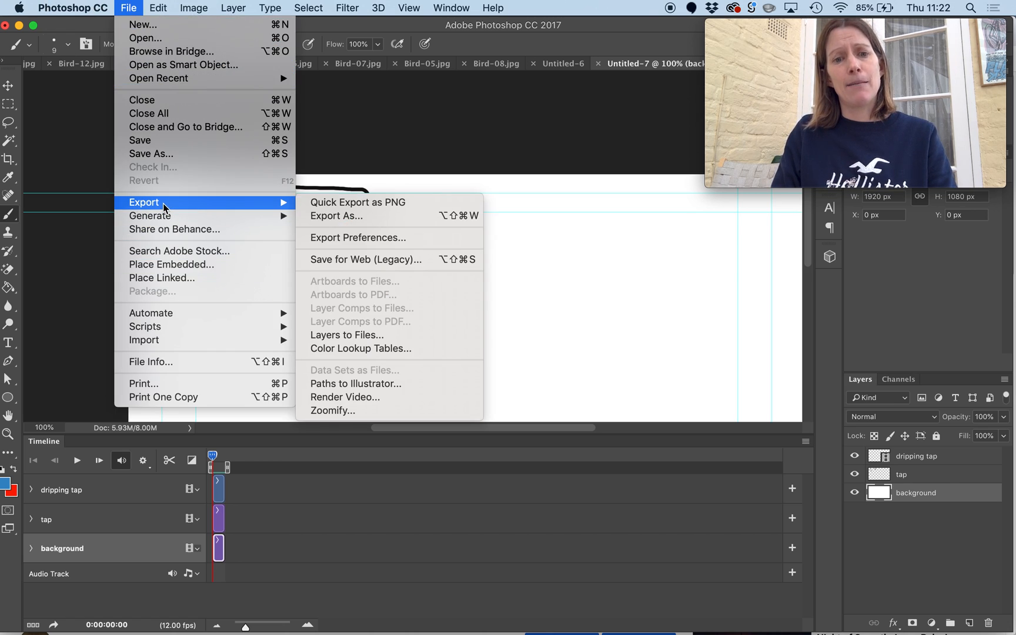
pyautogui.click(341, 397)
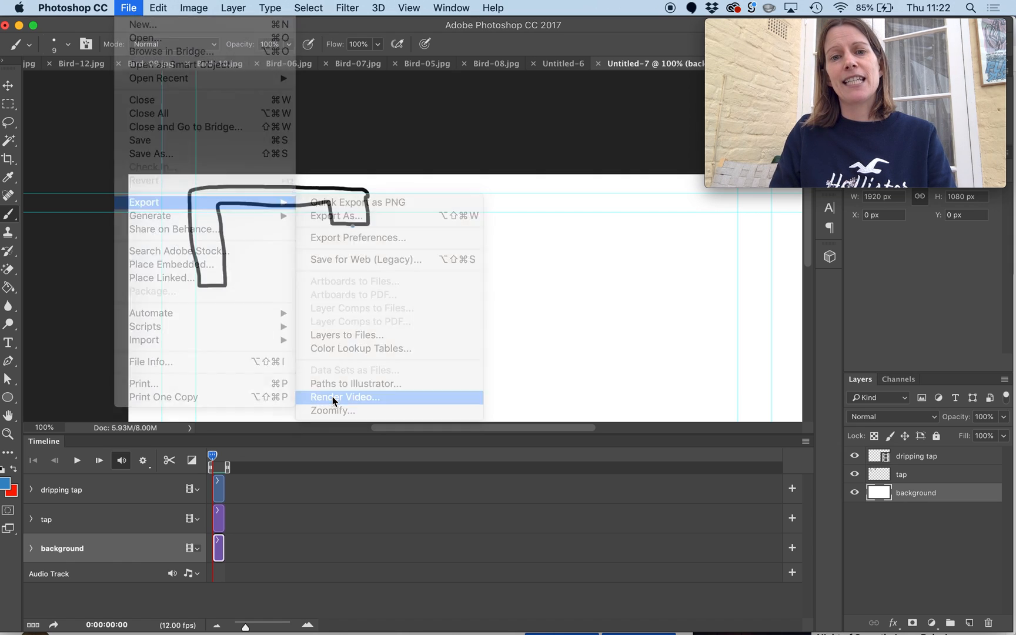
pyautogui.moveTo(237, 178); pyautogui.dragTo(186, 177)
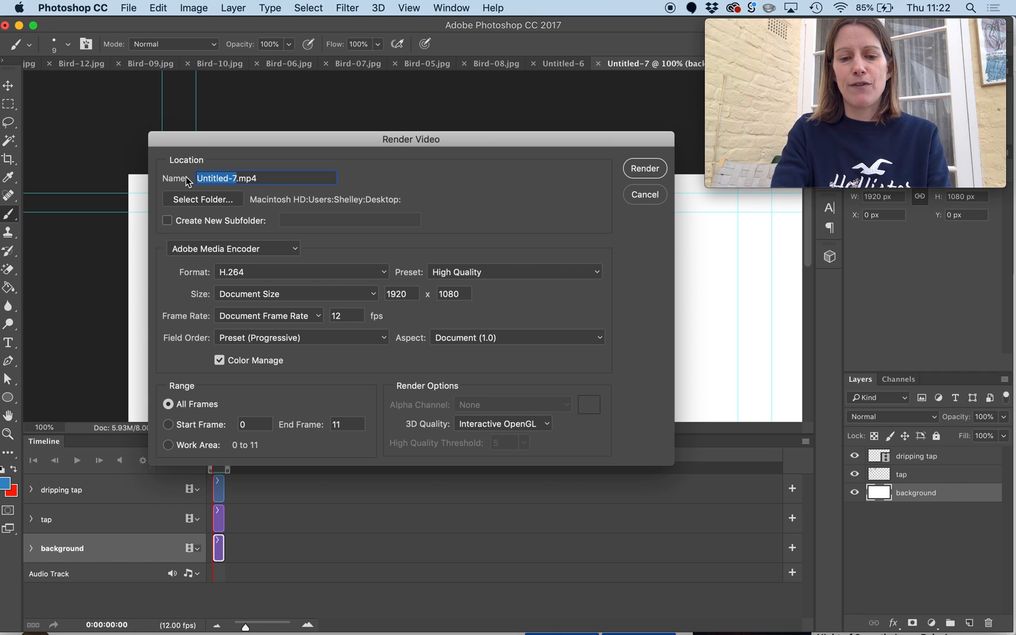
pyautogui.write('Drip Tap ')
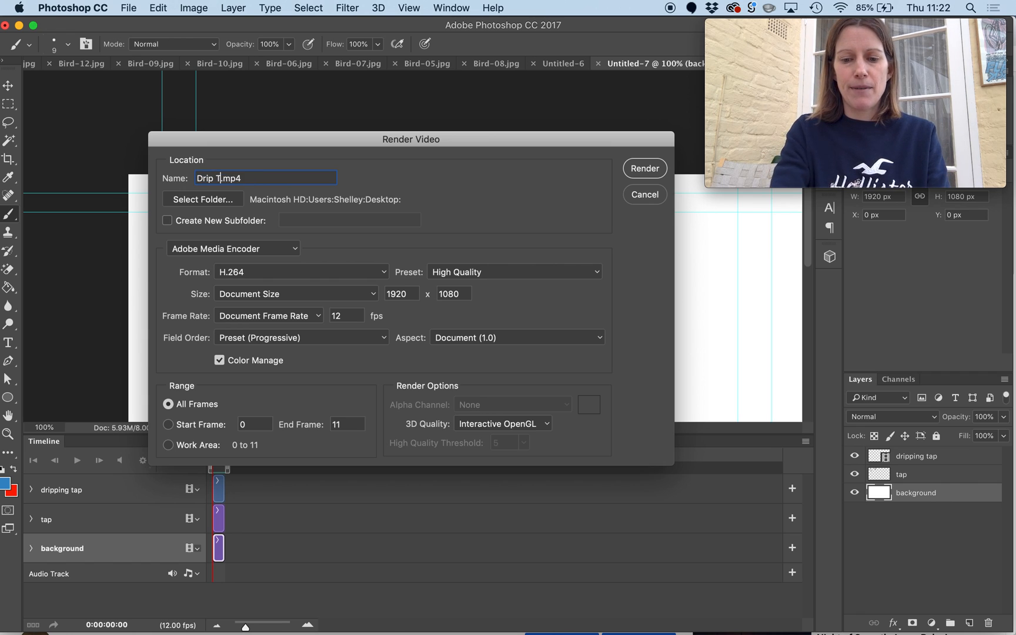
pyautogui.write('Test')
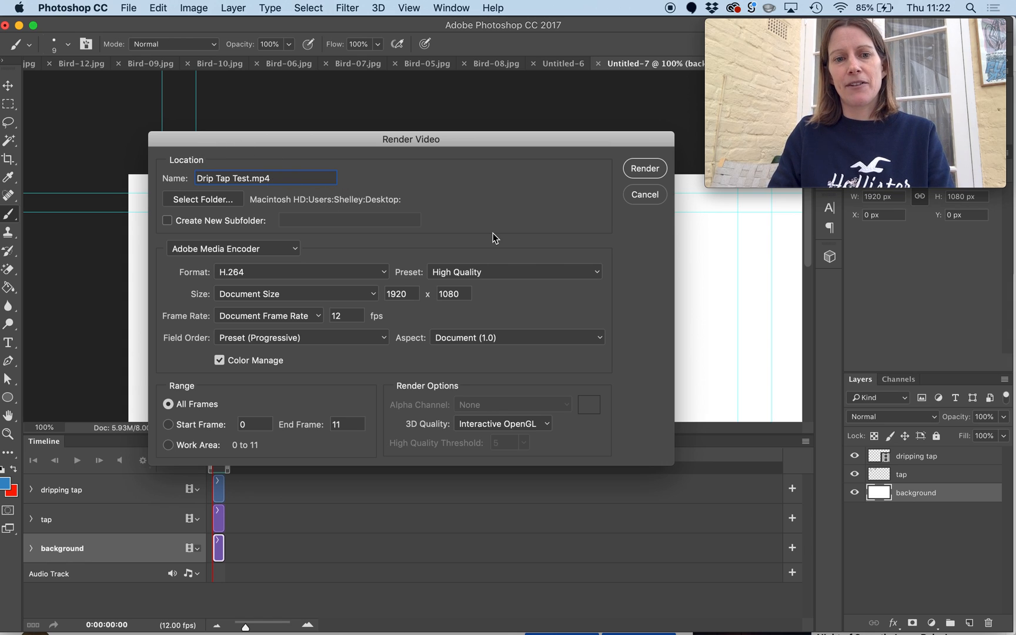
pyautogui.click(641, 170)
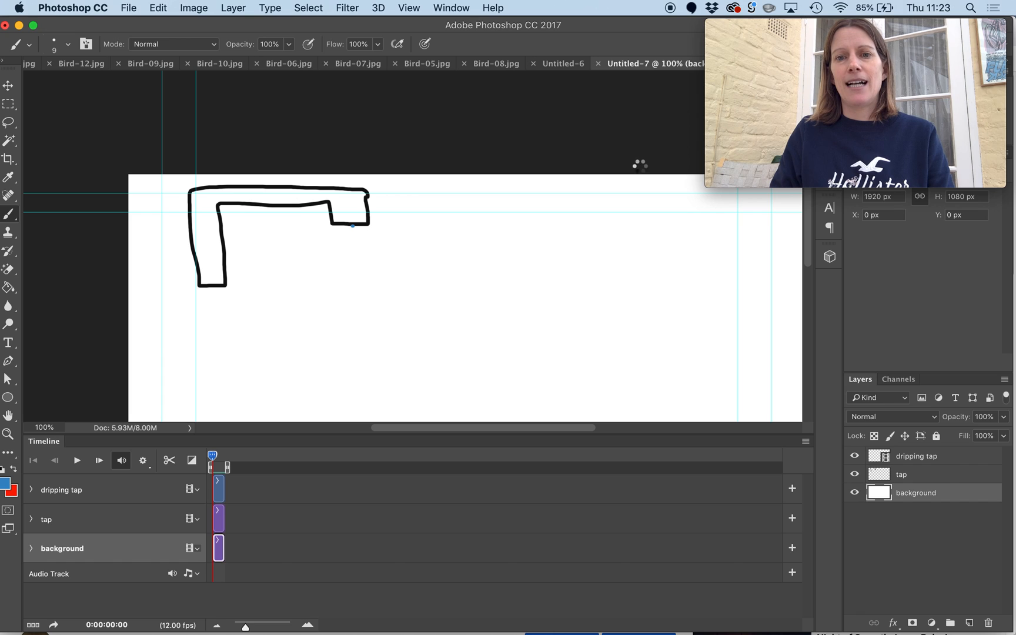
# - Switch to Finder, open Drip Tap Test.mp4 from the Desktop in QuickTime Player and play it twice from the start
pyautogui.moveTo(235, 626)
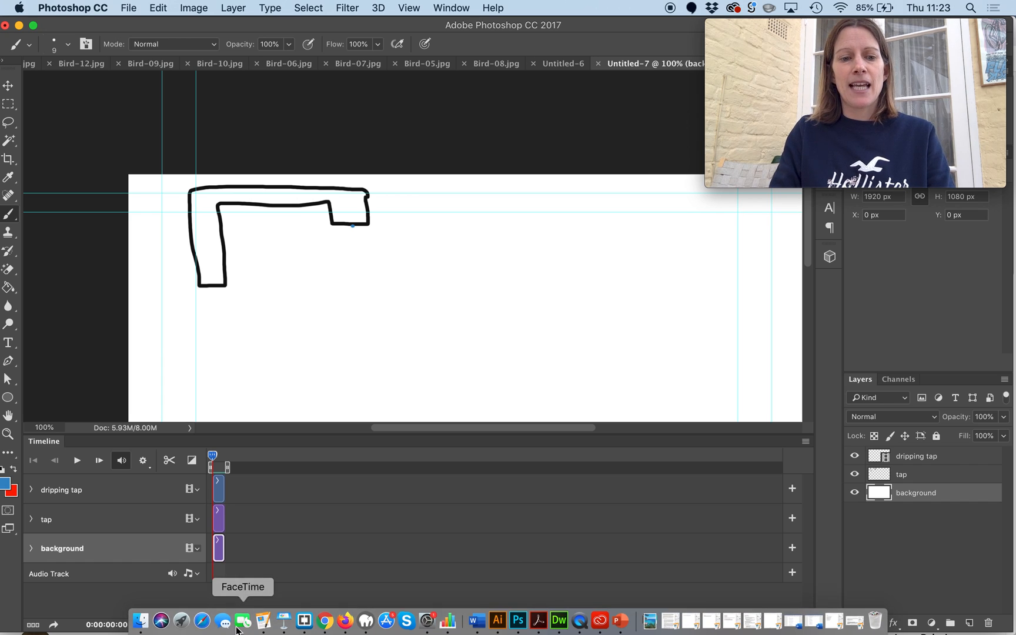
pyautogui.click(144, 626)
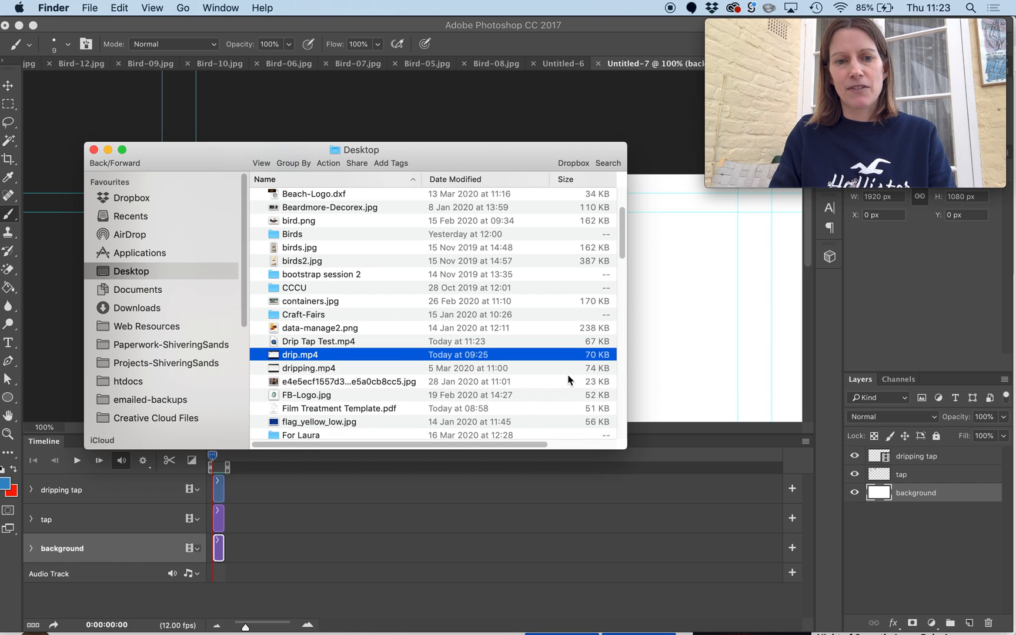
pyautogui.doubleClick(341, 347)
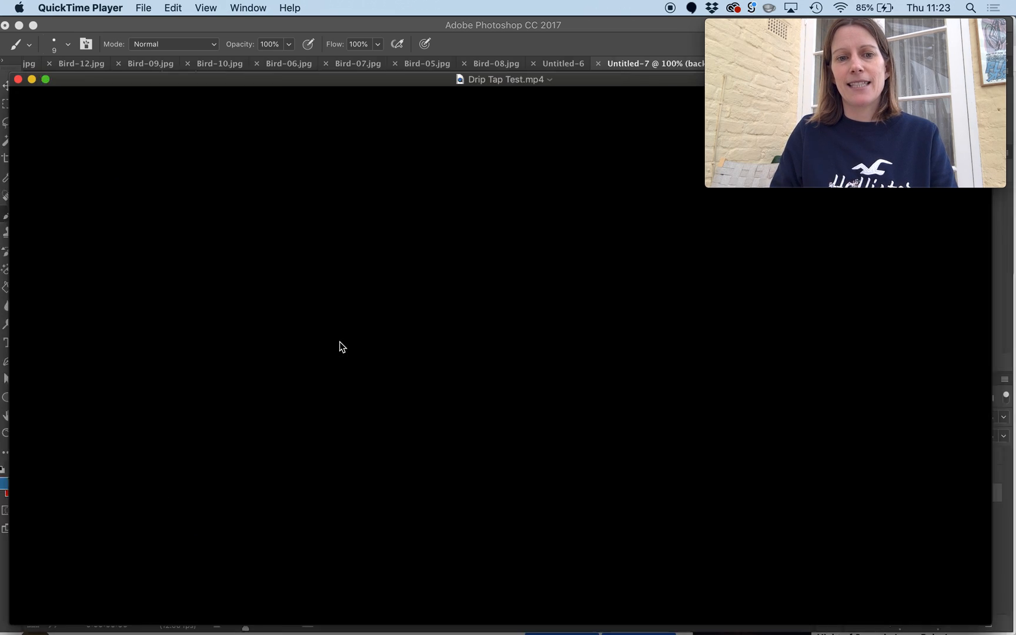
pyautogui.moveTo(254, 68); pyautogui.dragTo(254, 48)
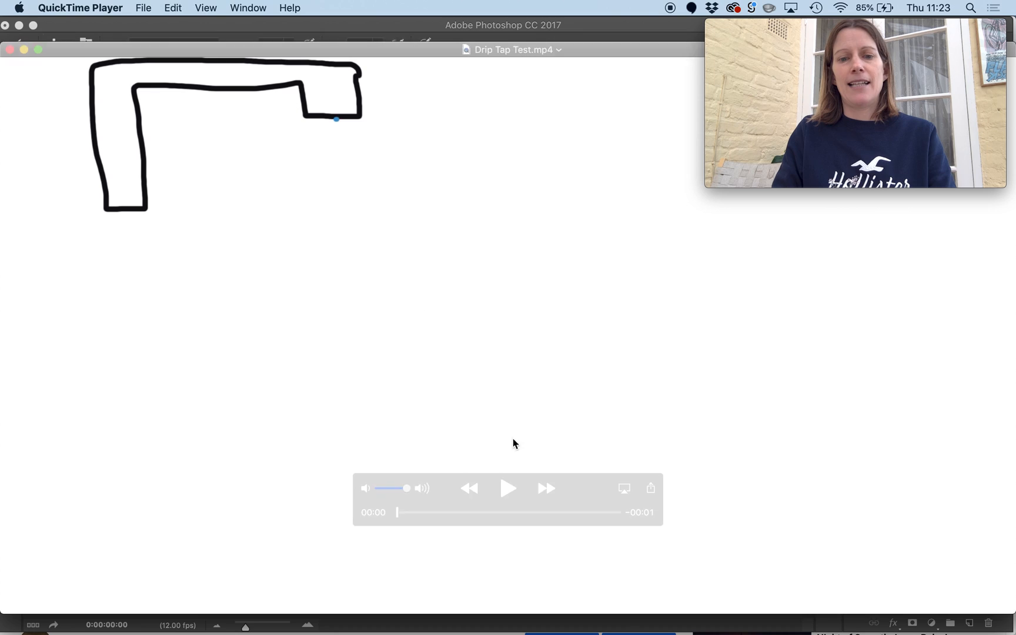
pyautogui.click(507, 488)
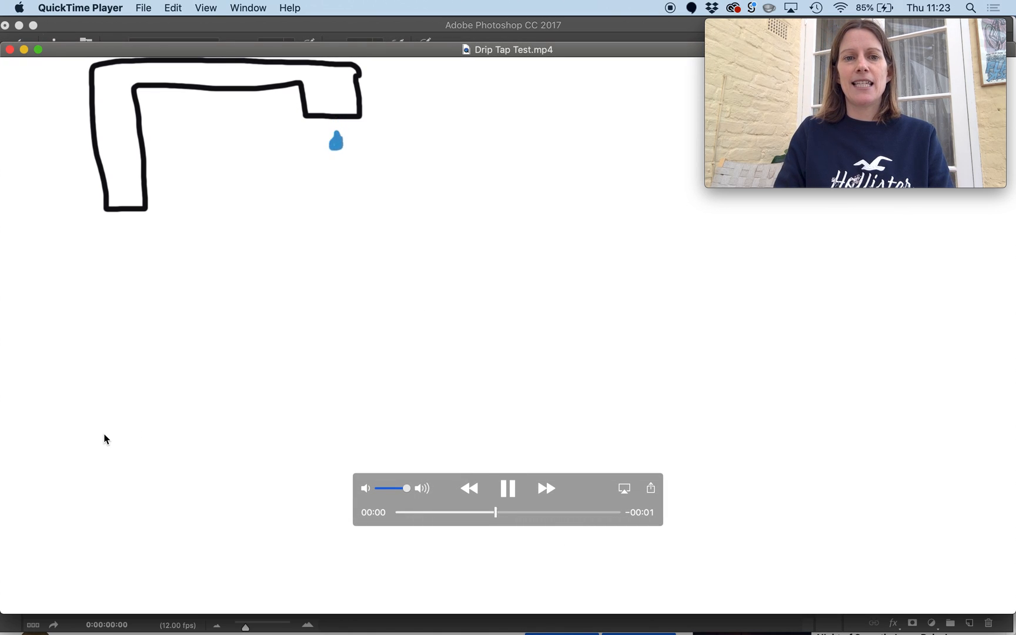
pyautogui.moveTo(410, 513); pyautogui.dragTo(376, 513)
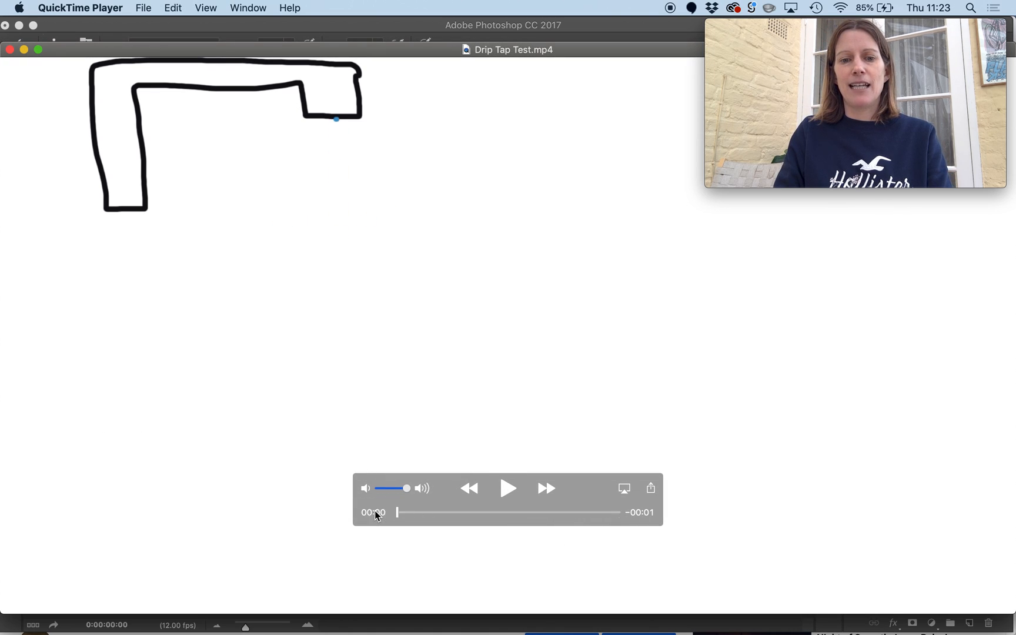
pyautogui.click(508, 489)
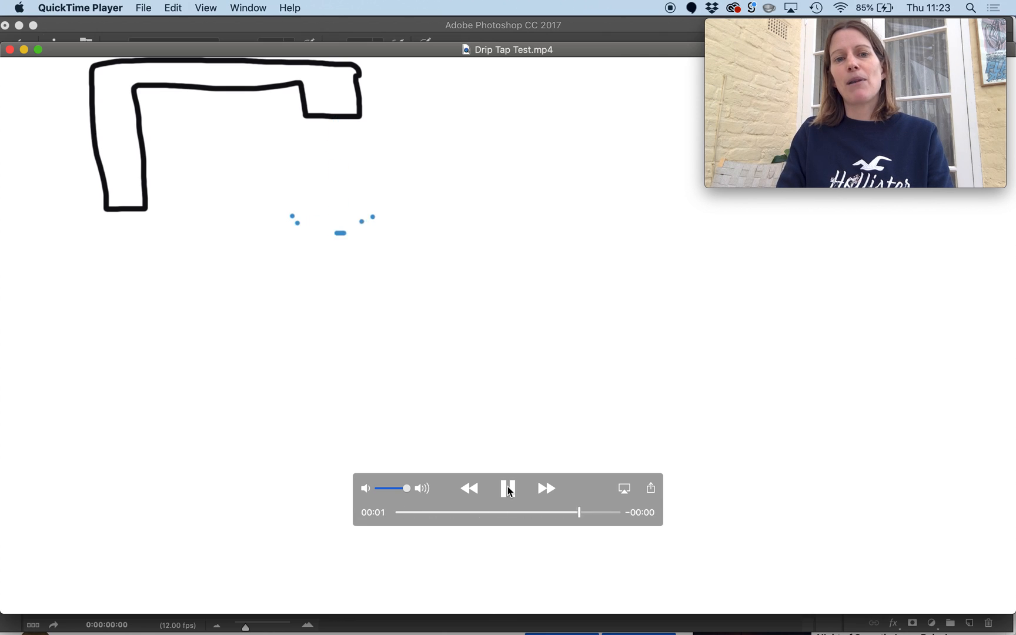